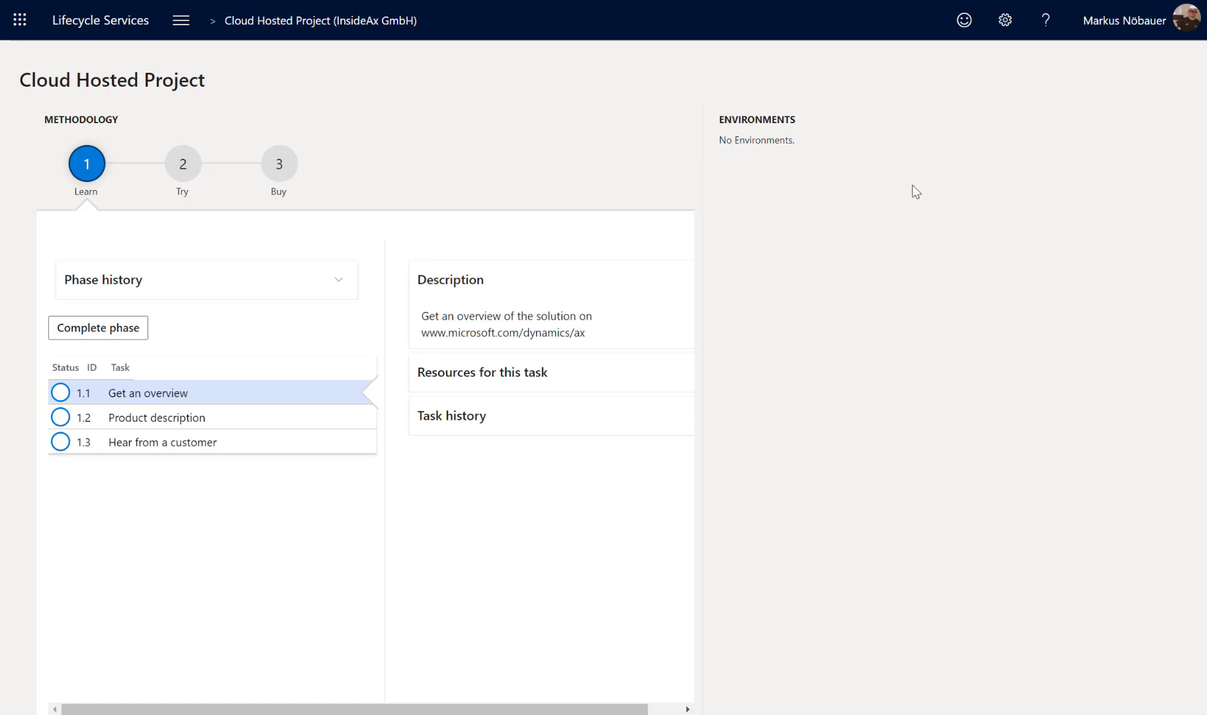
# Review the Outlook e-mail about RDP access changes, examining what it says about included and add-on Tier 1 environments
pyautogui.moveTo(159, 714)
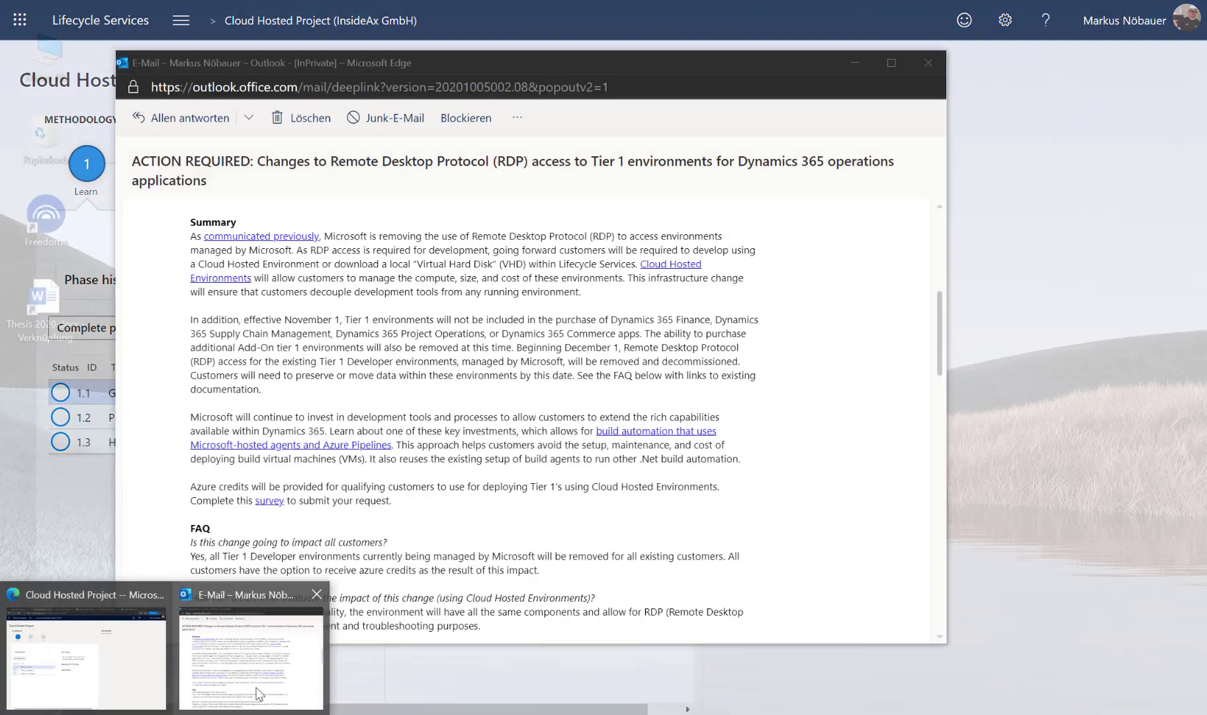
pyautogui.click(252, 696)
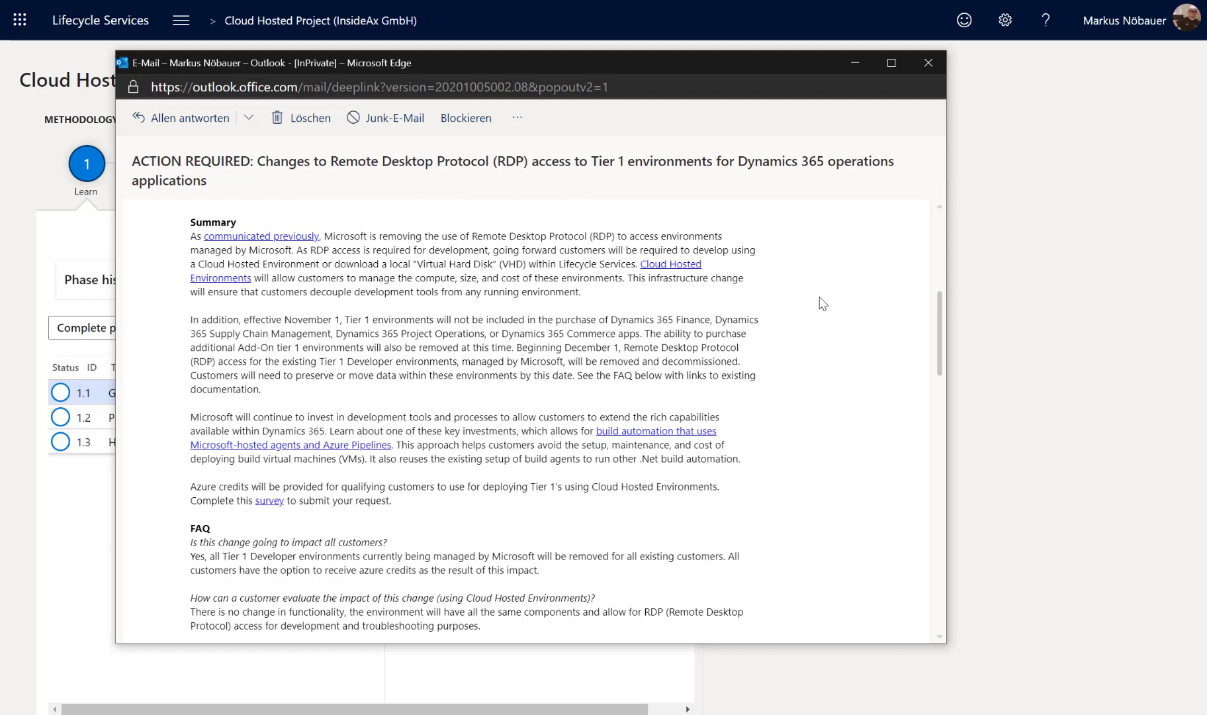
pyautogui.moveTo(340, 322); pyautogui.dragTo(773, 327)
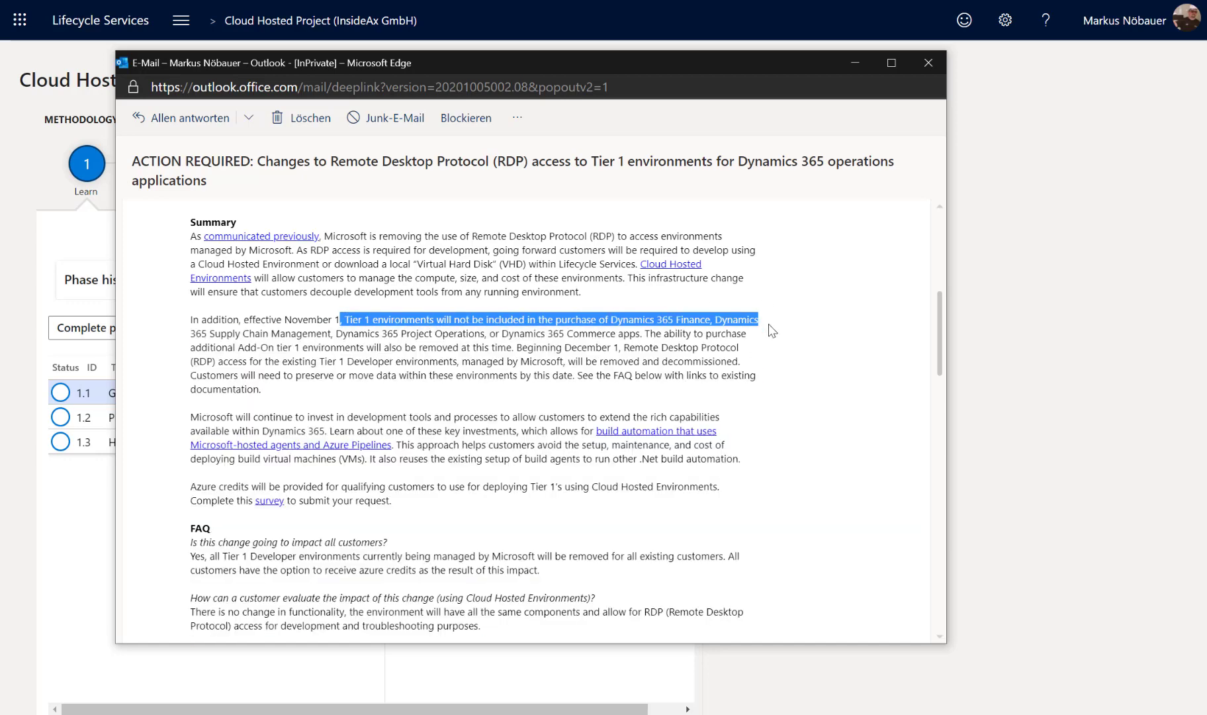
pyautogui.click(814, 414)
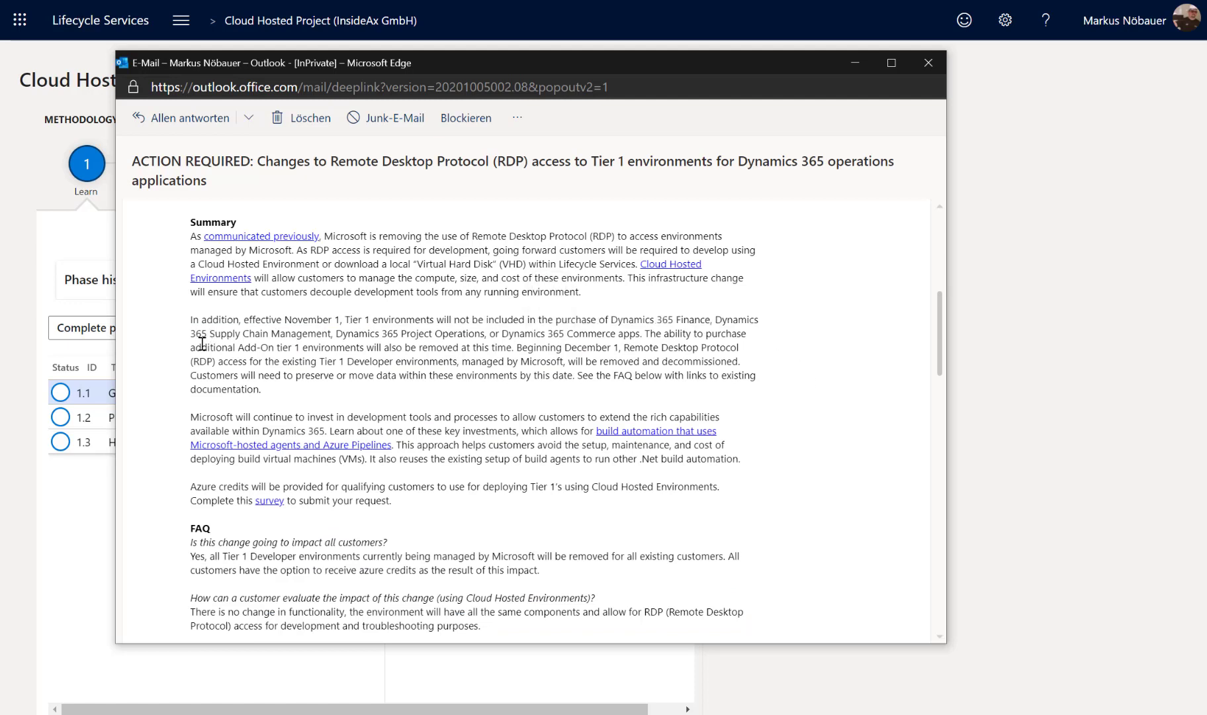
pyautogui.moveTo(193, 344); pyautogui.dragTo(367, 348)
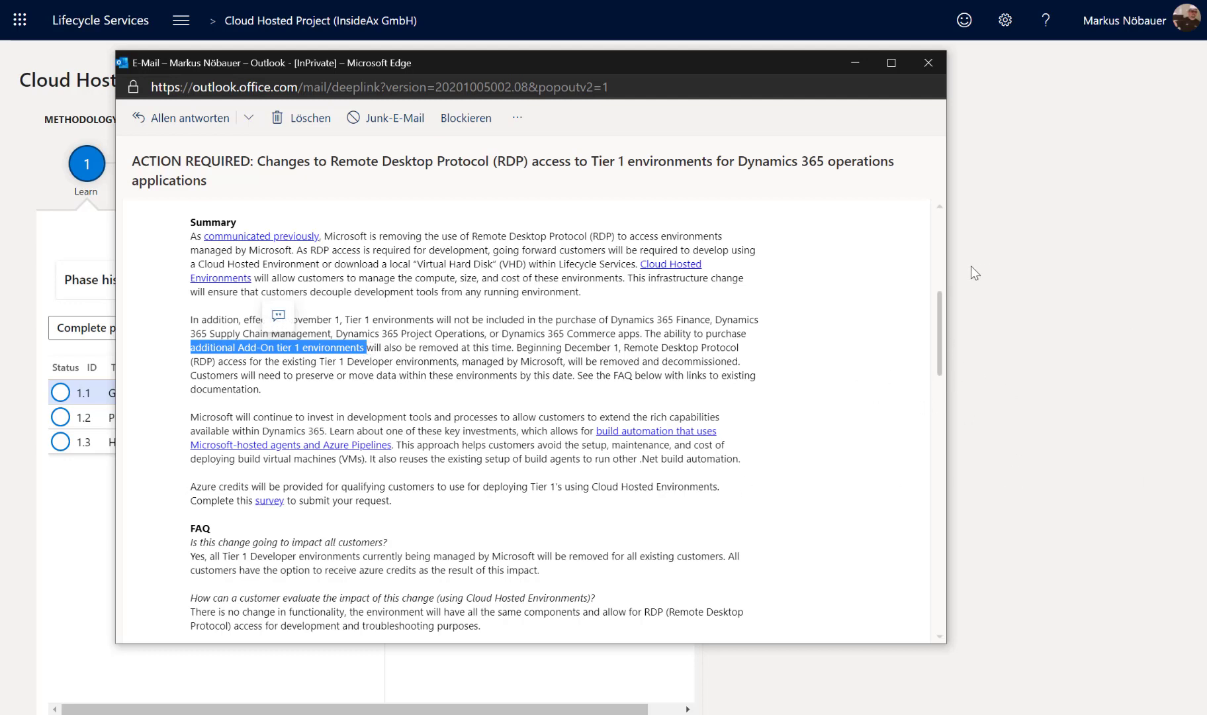
pyautogui.click(855, 64)
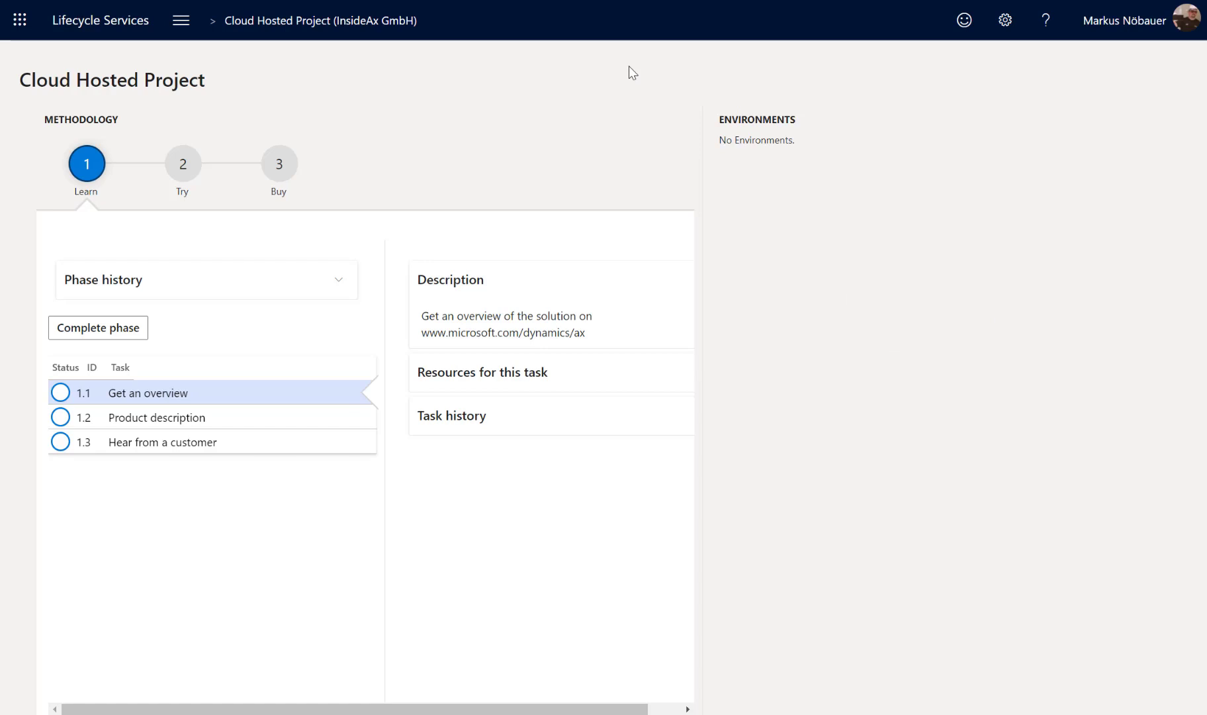
# Open the project's cloud-hosted environments and agree to set up an Azure connector
pyautogui.click(179, 22)
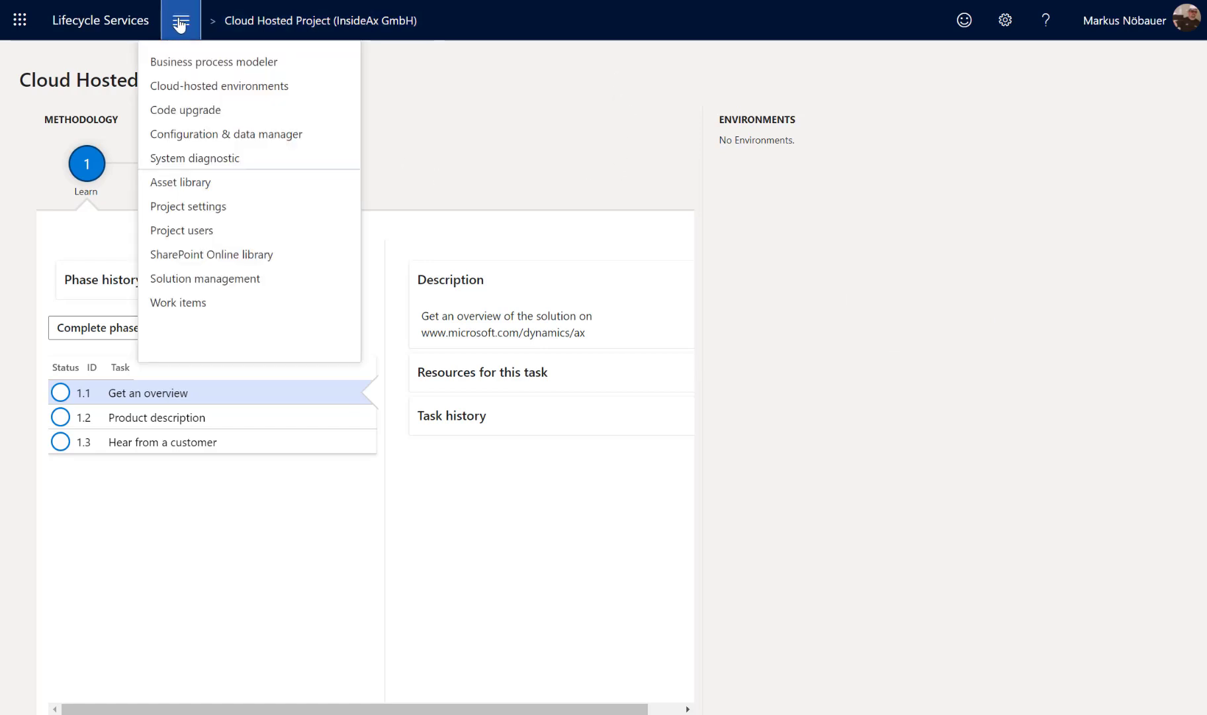
pyautogui.click(177, 87)
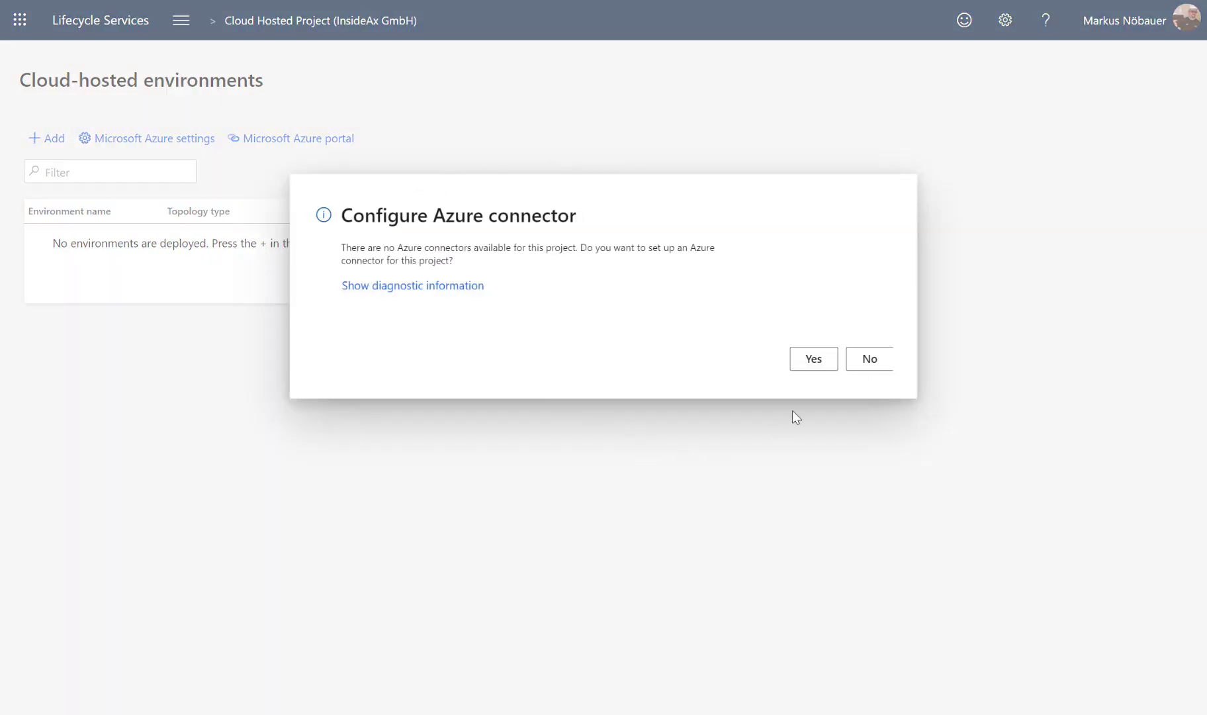
pyautogui.click(825, 372)
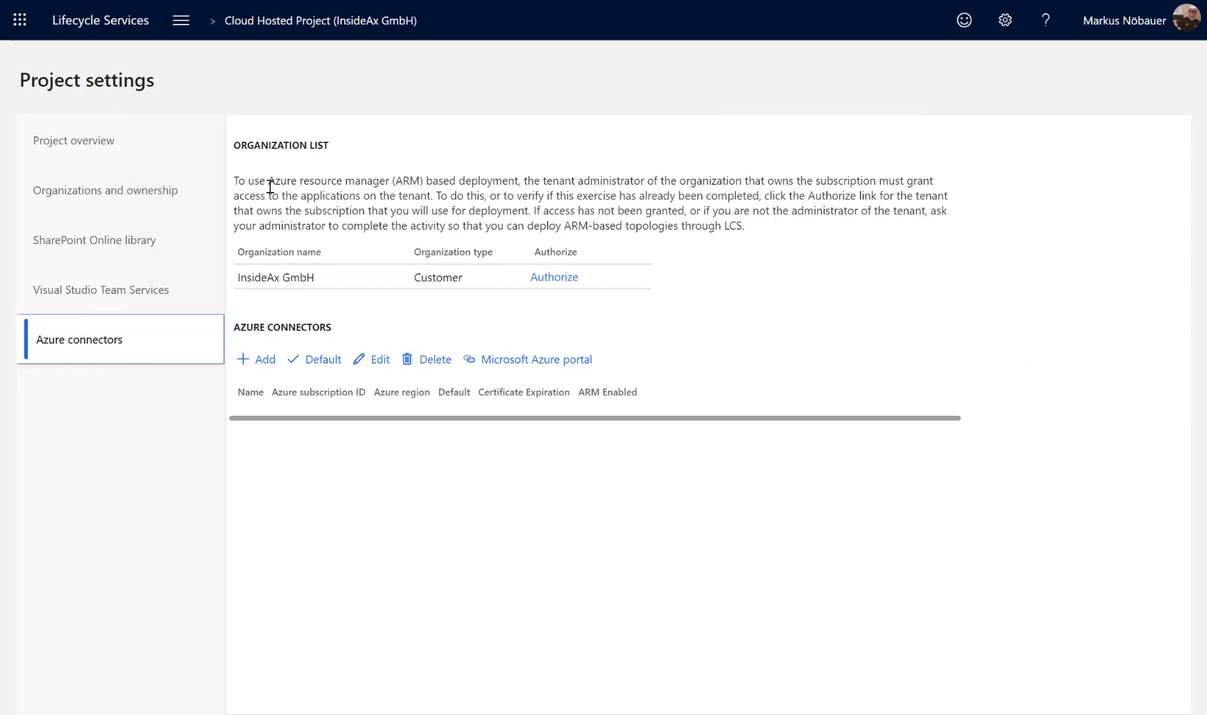
# Read the Azure Resource Manager authorization instructions and open the authorization for the InsideAx GmbH organization
pyautogui.moveTo(275, 181); pyautogui.dragTo(387, 181)
pyautogui.click(555, 221)
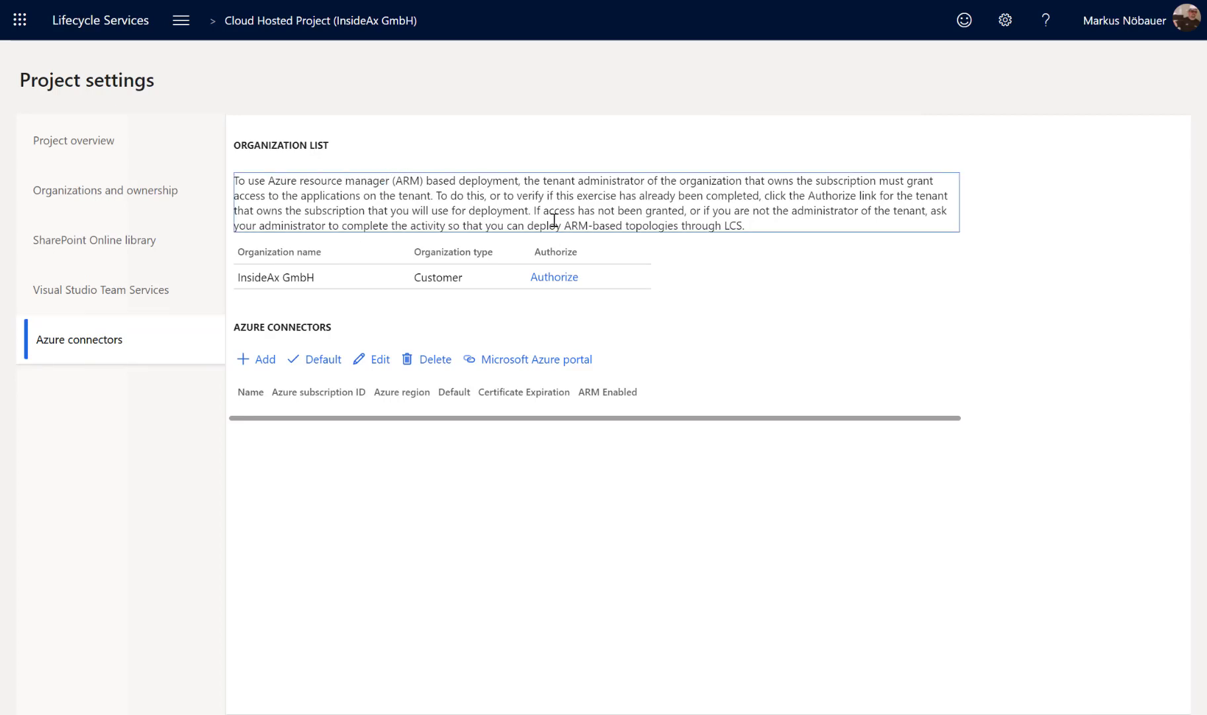
pyautogui.click(555, 277)
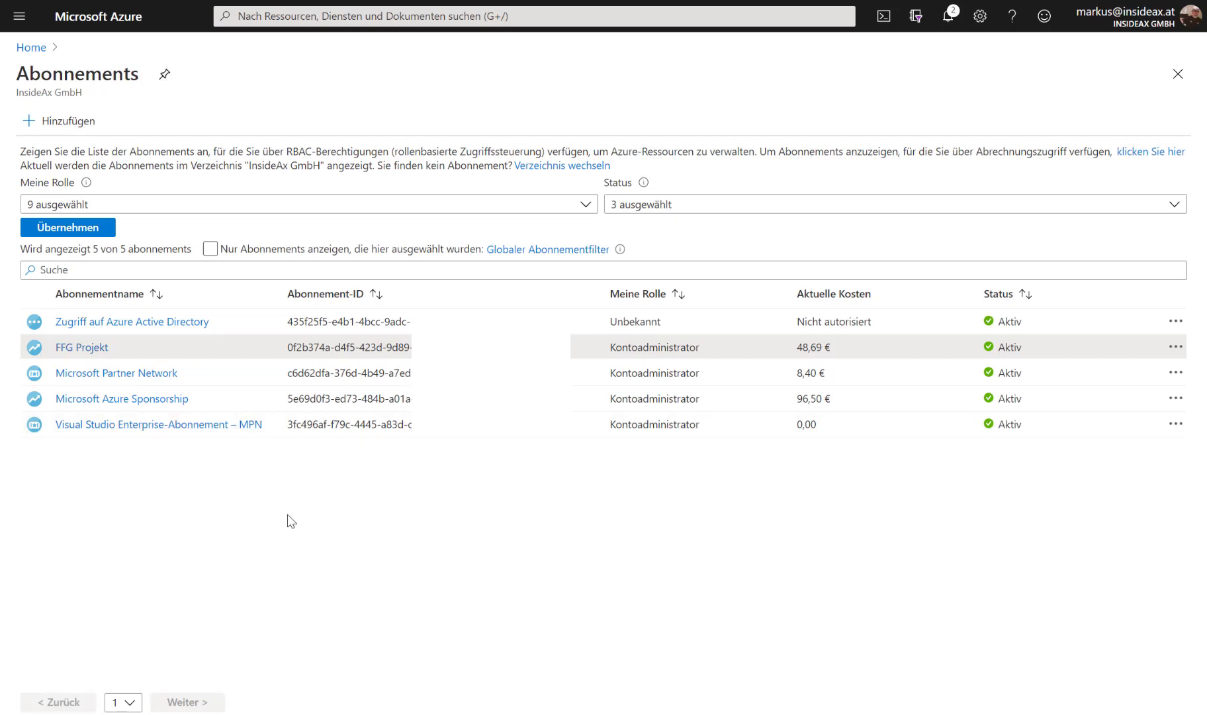
# In the Azure portal, assign the Mitwirkender role on the Visual Studio Enterprise-Abonnement – MPN subscription to Dynamics Deployment Services [wsfed-enabled]
pyautogui.click(100, 430)
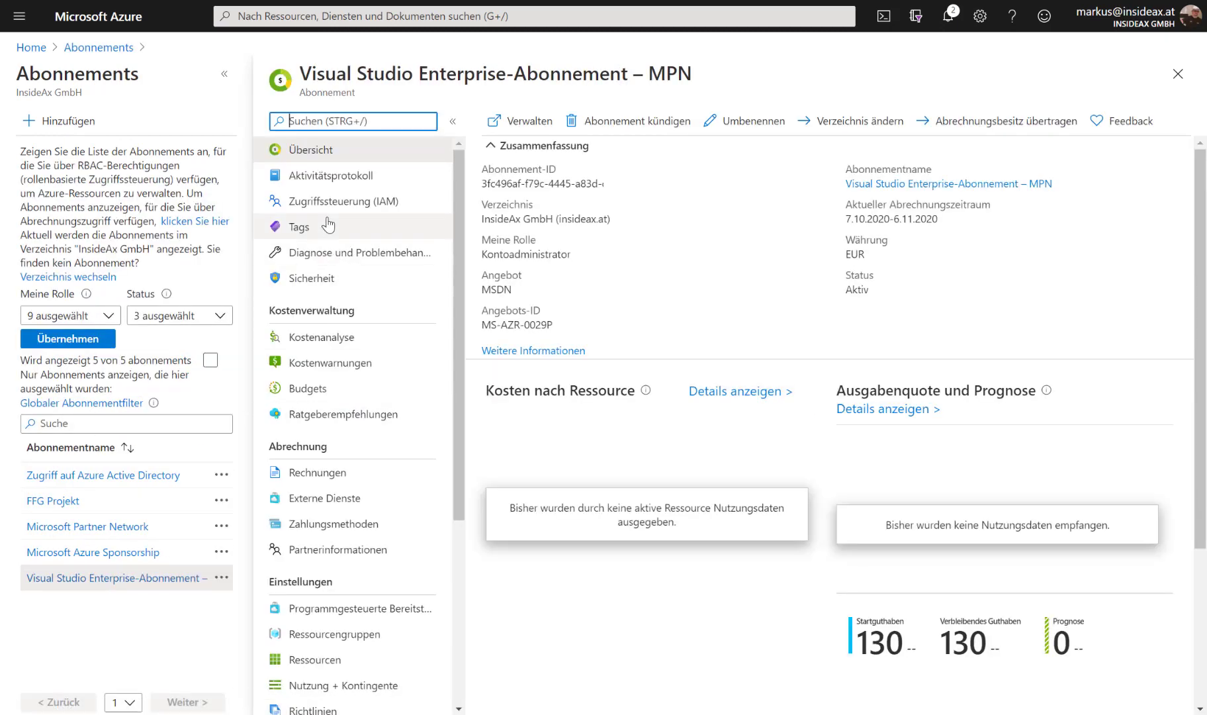
pyautogui.click(292, 203)
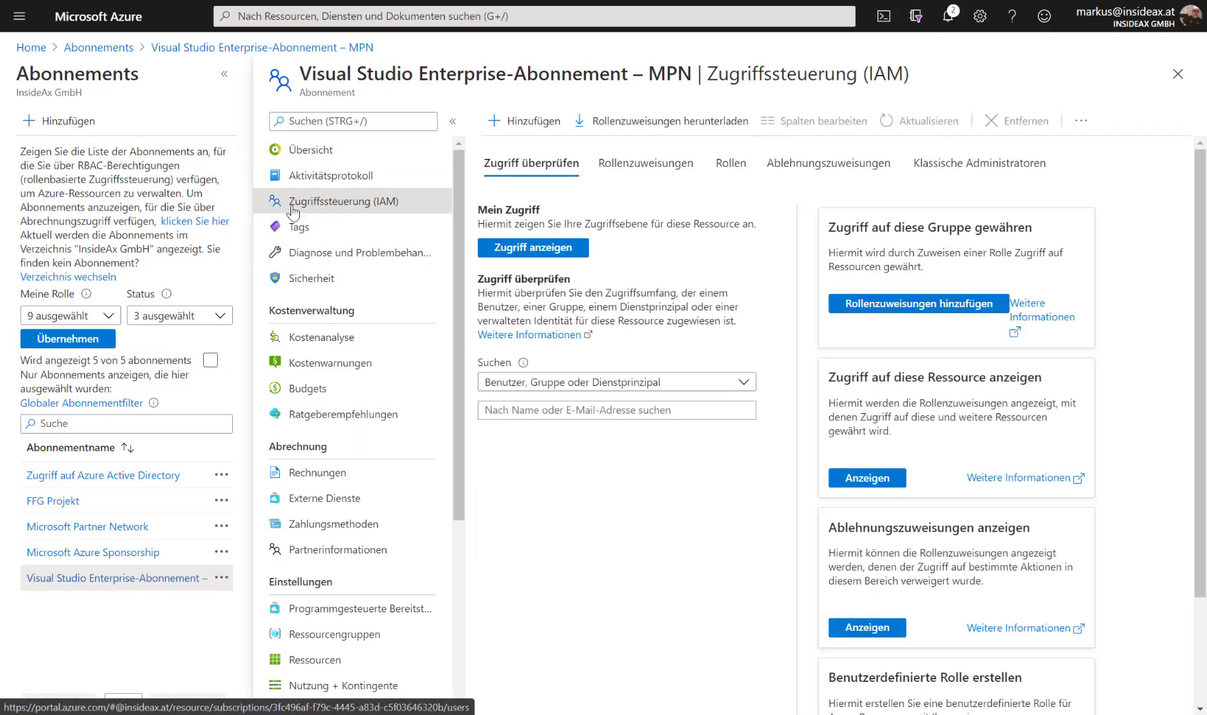
pyautogui.click(881, 307)
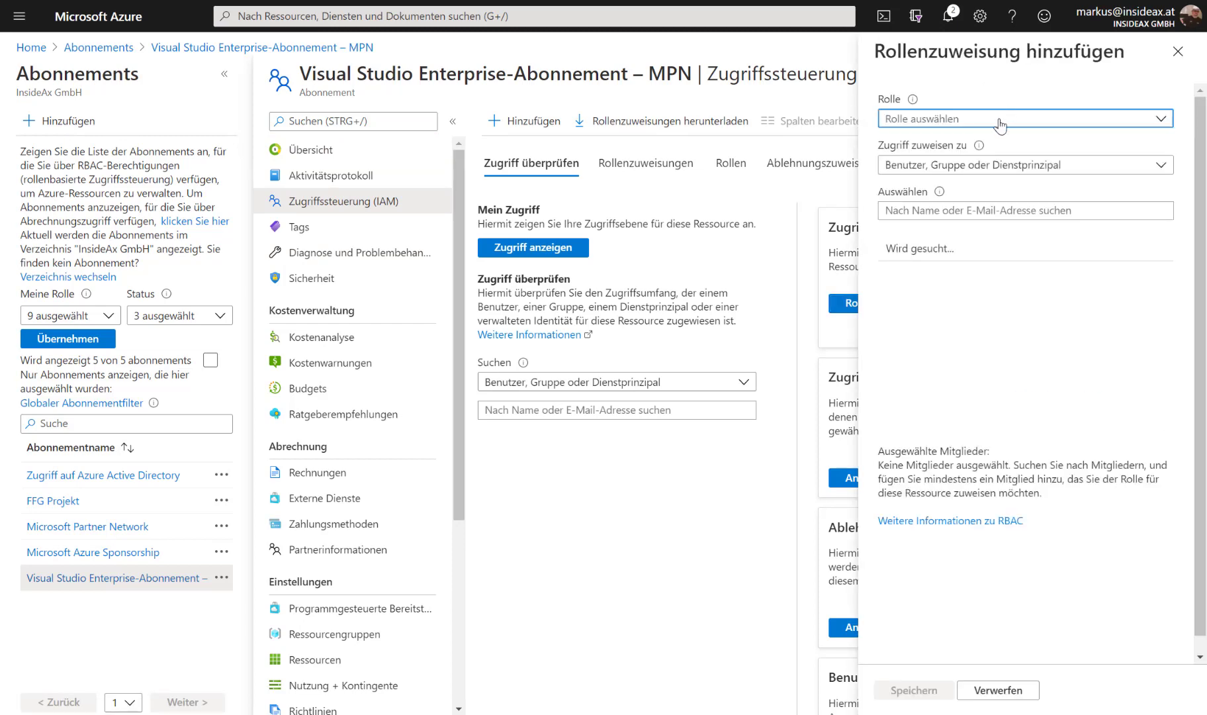
pyautogui.click(1001, 121)
pyautogui.click(942, 194)
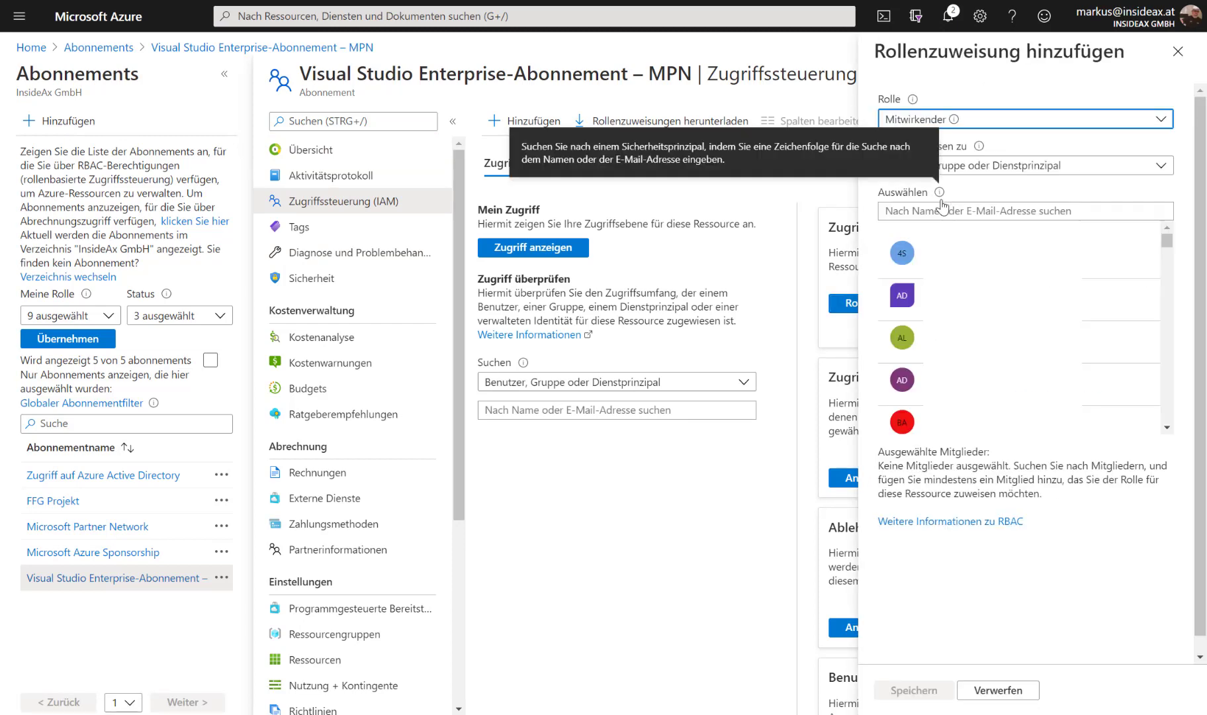
pyautogui.click(935, 213)
pyautogui.write('Dynamics Depl')
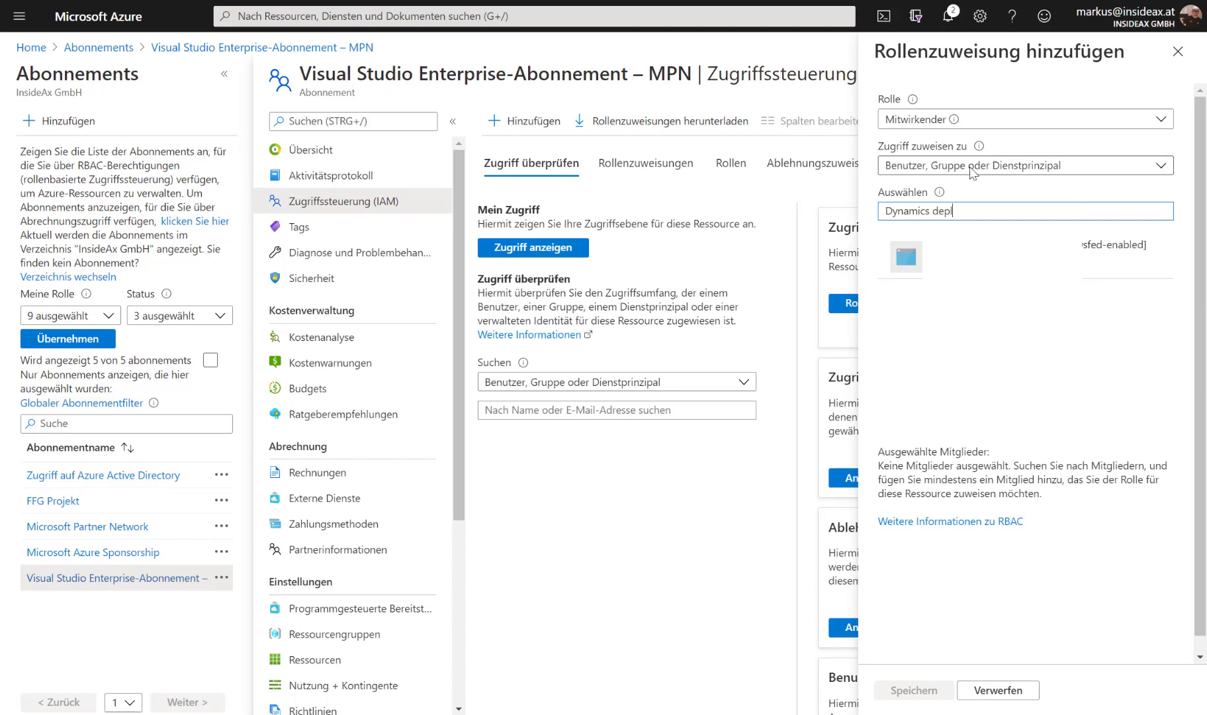
pyautogui.click(972, 254)
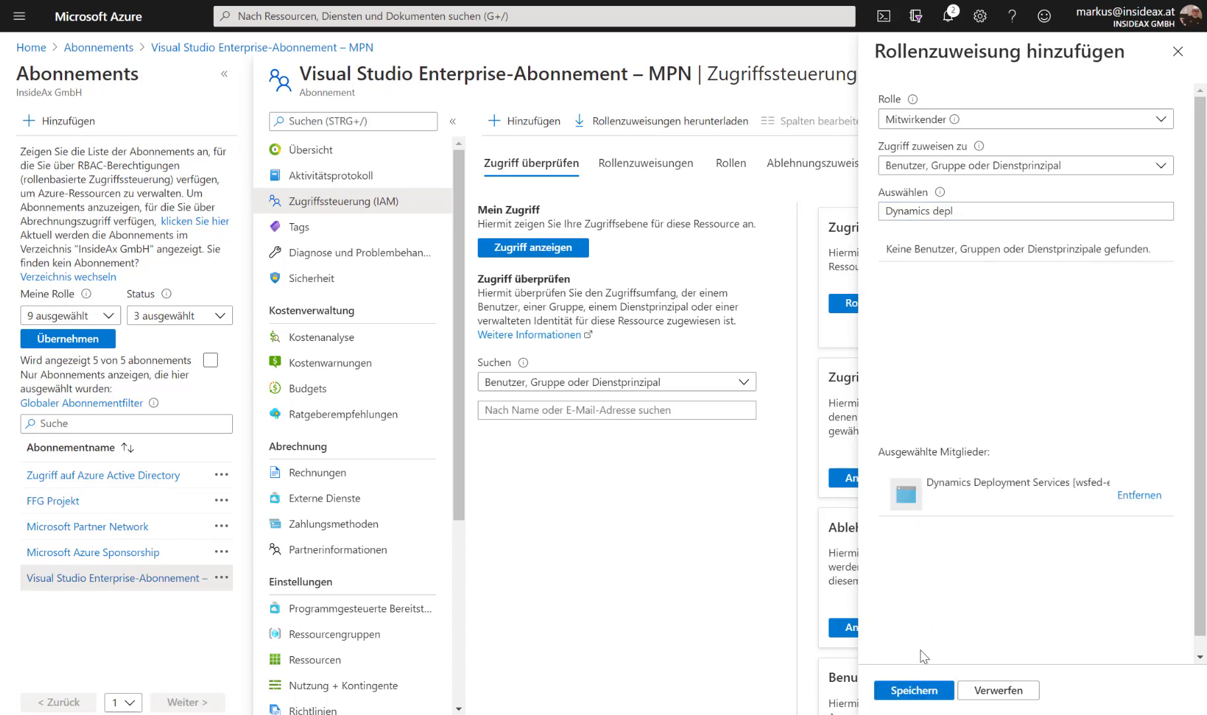
pyautogui.click(894, 691)
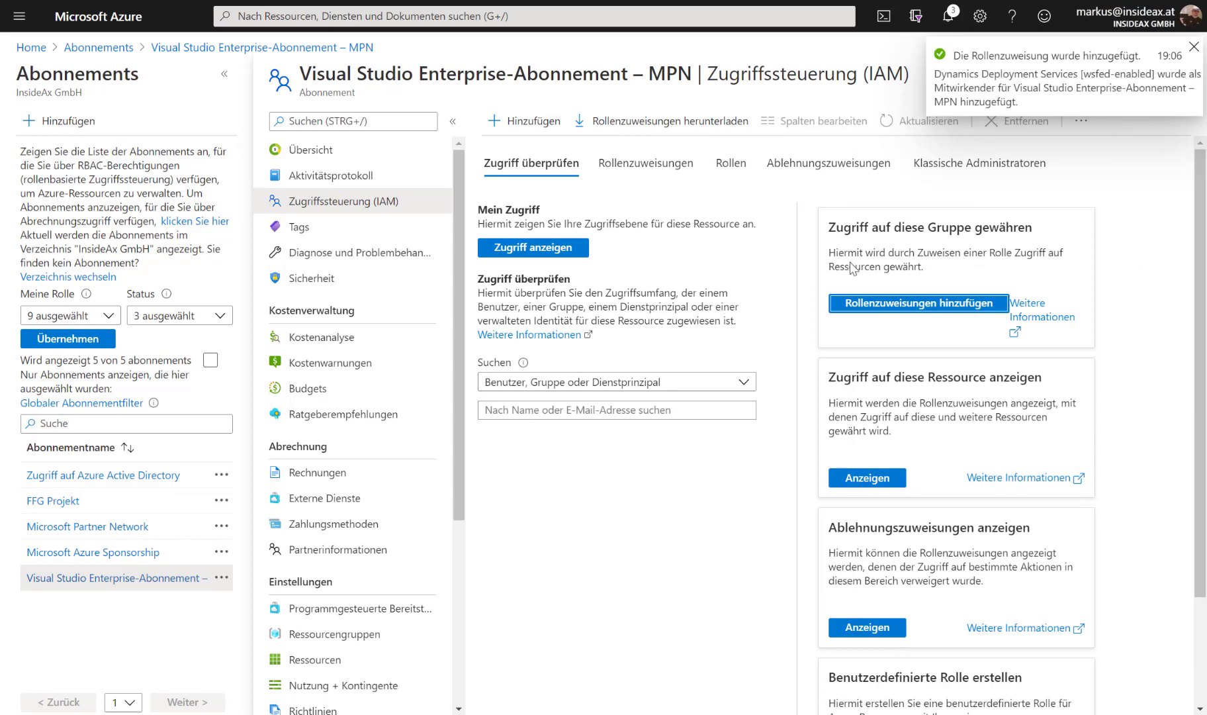
pyautogui.click(1194, 49)
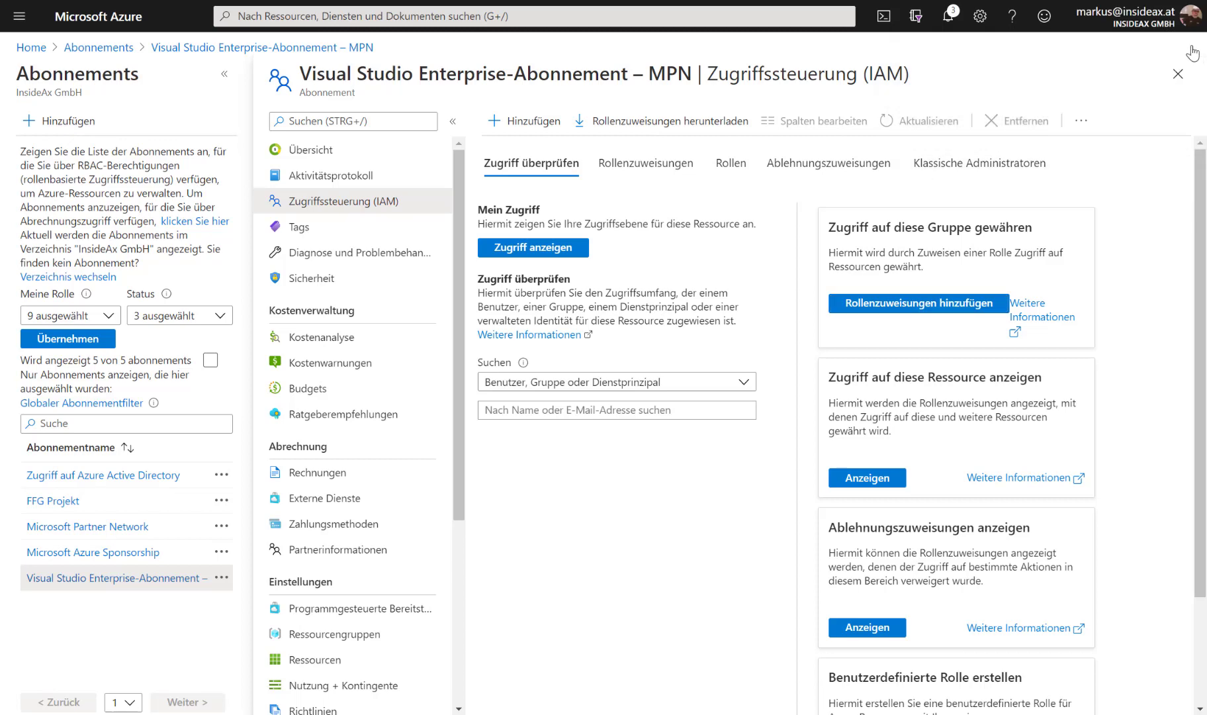
# Return to the subscription list and copy the subscription ID of Visual Studio Enterprise-Abonnement – MPN
pyautogui.click(124, 51)
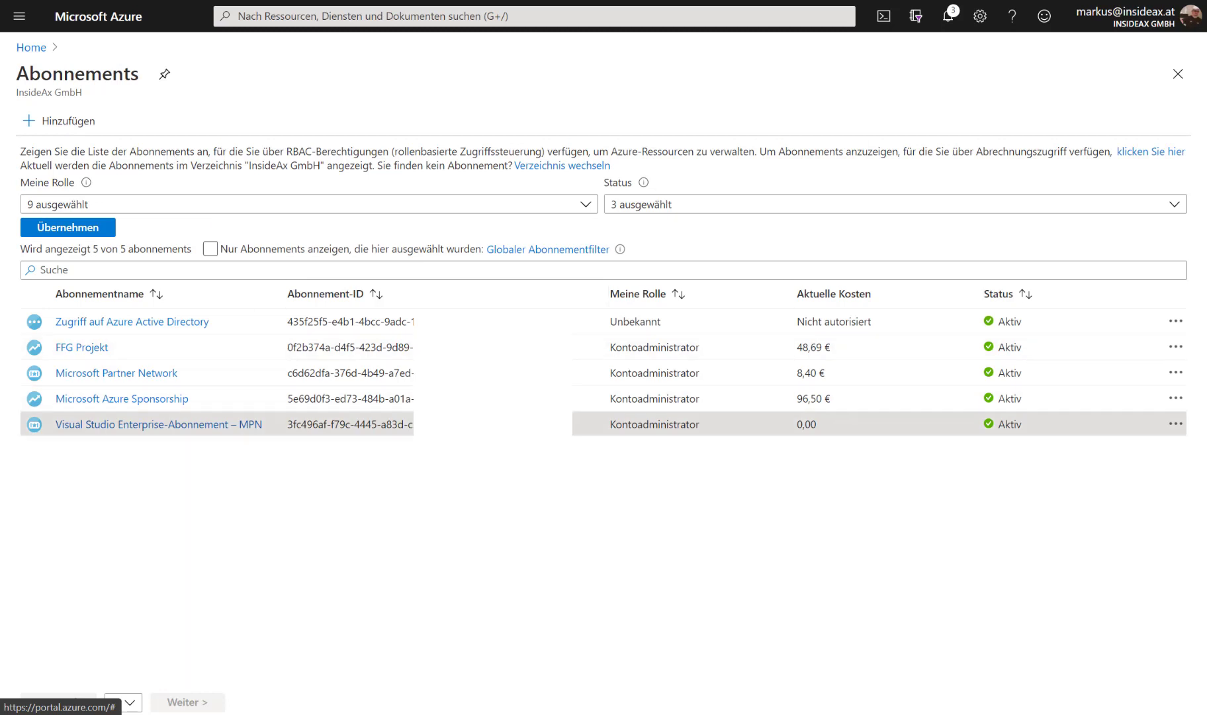
pyautogui.moveTo(415, 424); pyautogui.dragTo(288, 427)
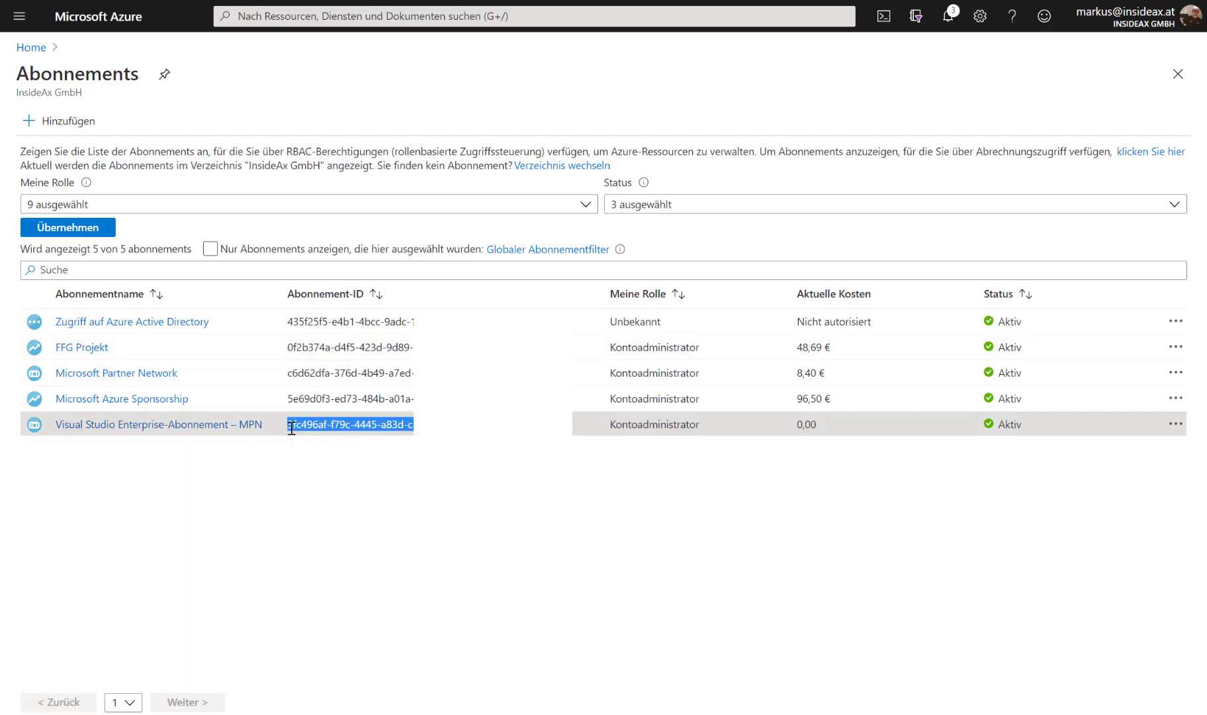
pyautogui.rightClick(303, 425)
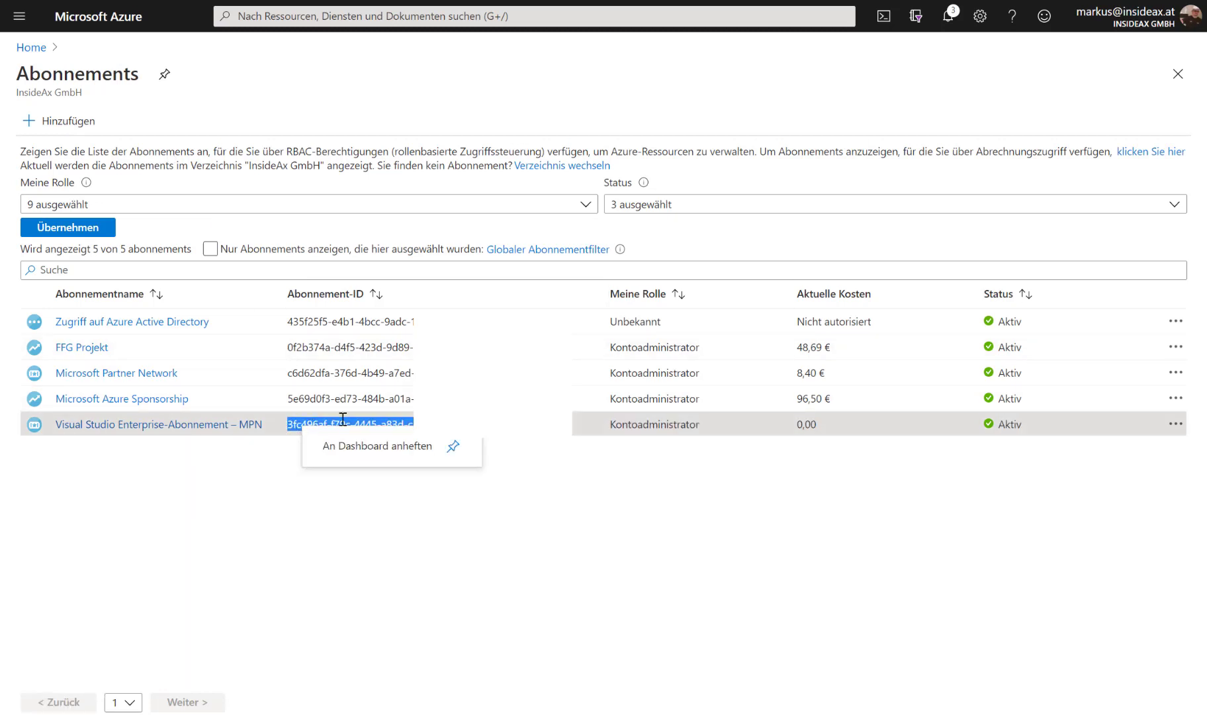
pyautogui.moveTo(483, 434); pyautogui.dragTo(317, 436)
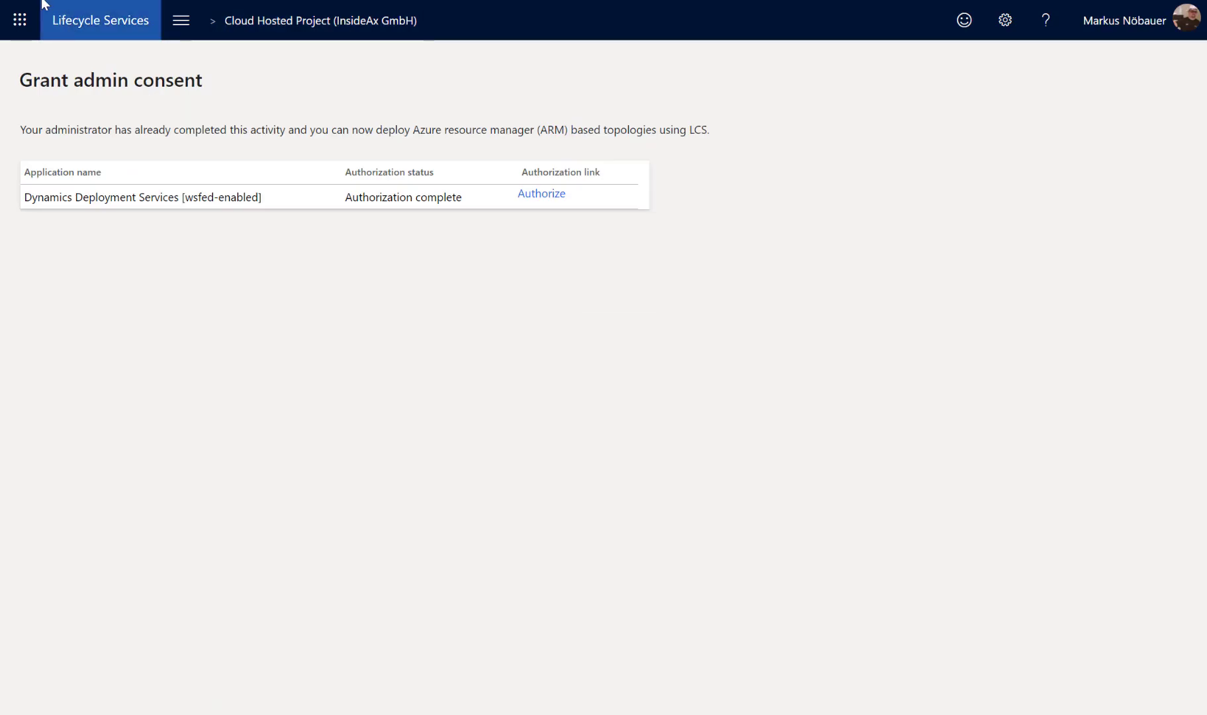
# Back in Lifecycle Services, add an Azure connector named Azure1Con, paste the Azure subscription ID and enable Azure Resource Manager (ARM)
pyautogui.click(100, 20)
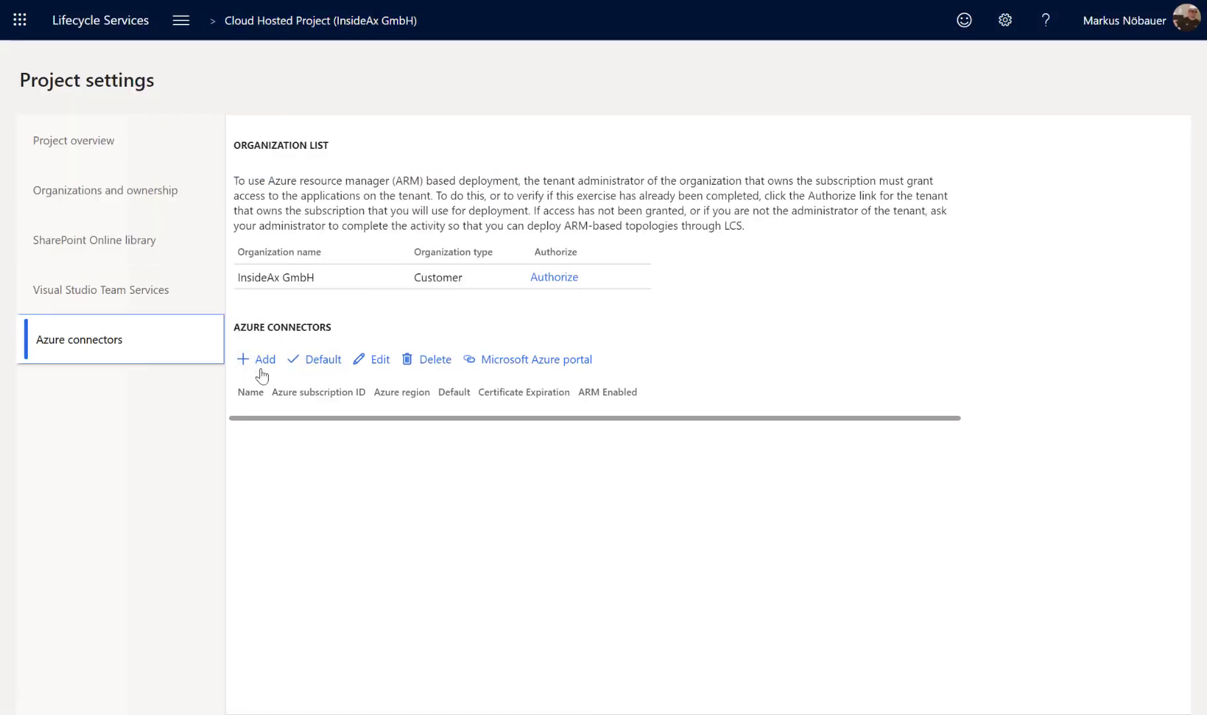
pyautogui.click(243, 357)
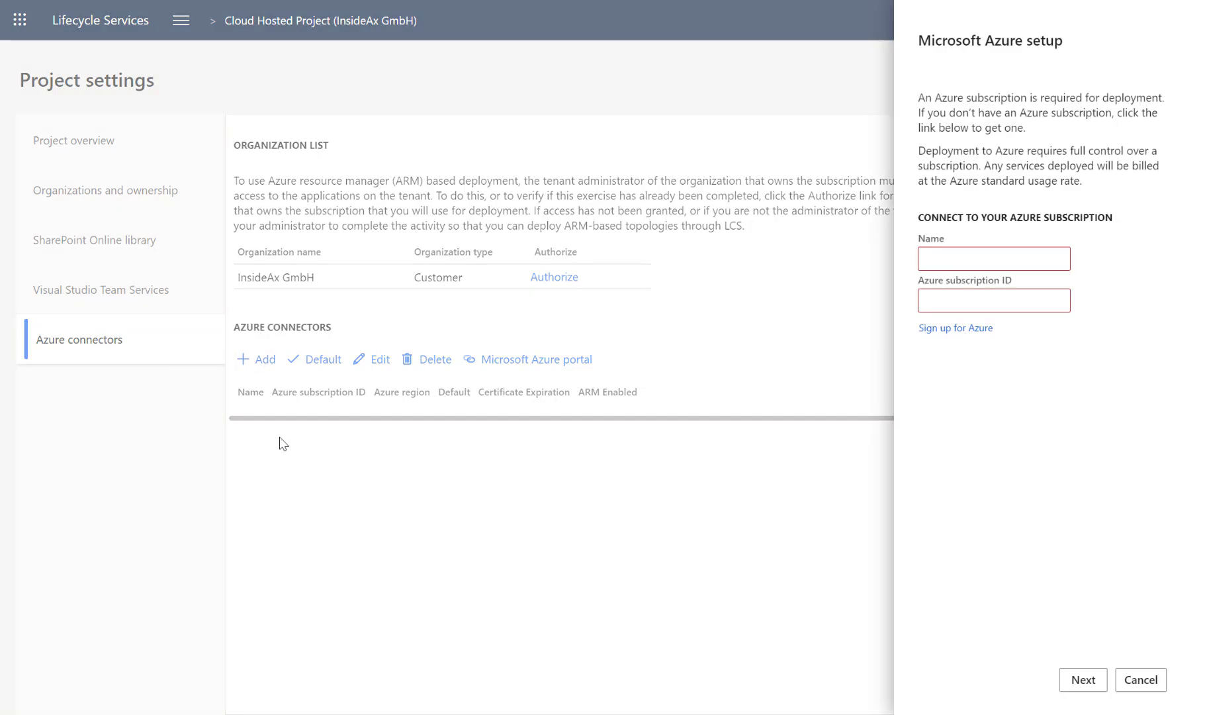
pyautogui.click(974, 277)
pyautogui.write('Azure1')
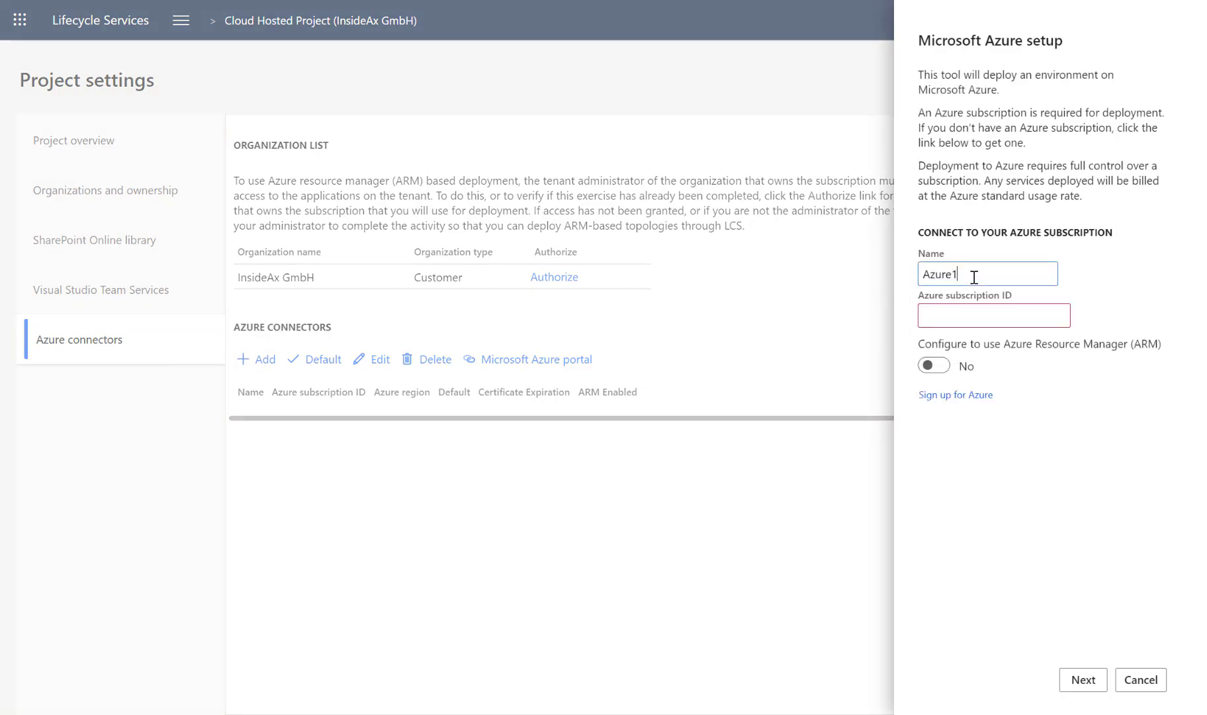
pyautogui.write('Com')
pyautogui.click(968, 317)
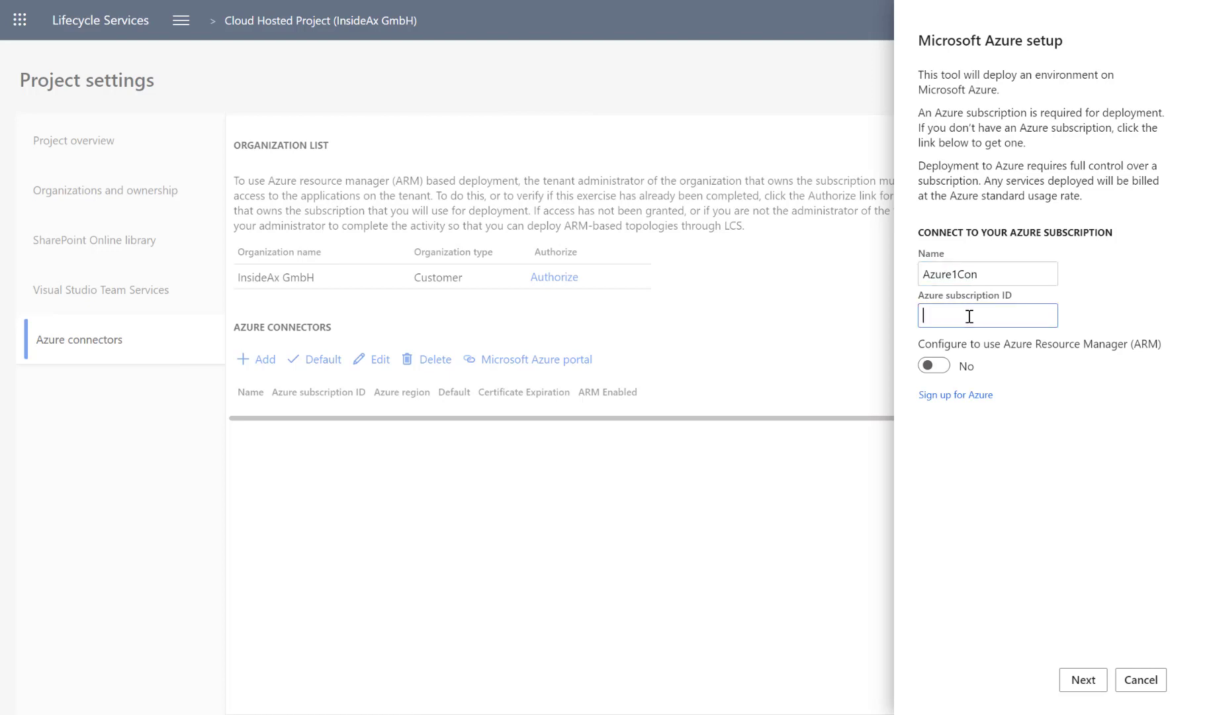
pyautogui.hotkey('ctrl', 'v')
pyautogui.click(945, 368)
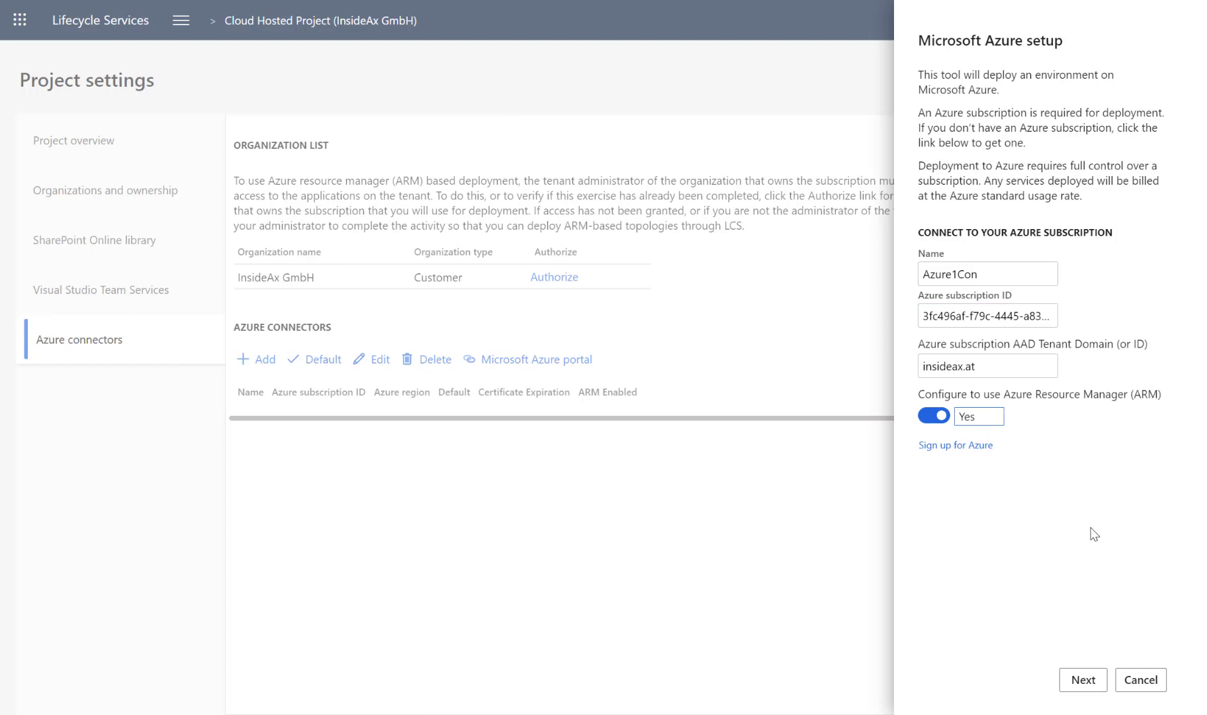
# Continue the Azure setup past the application role check and download the management certificate
pyautogui.click(1083, 679)
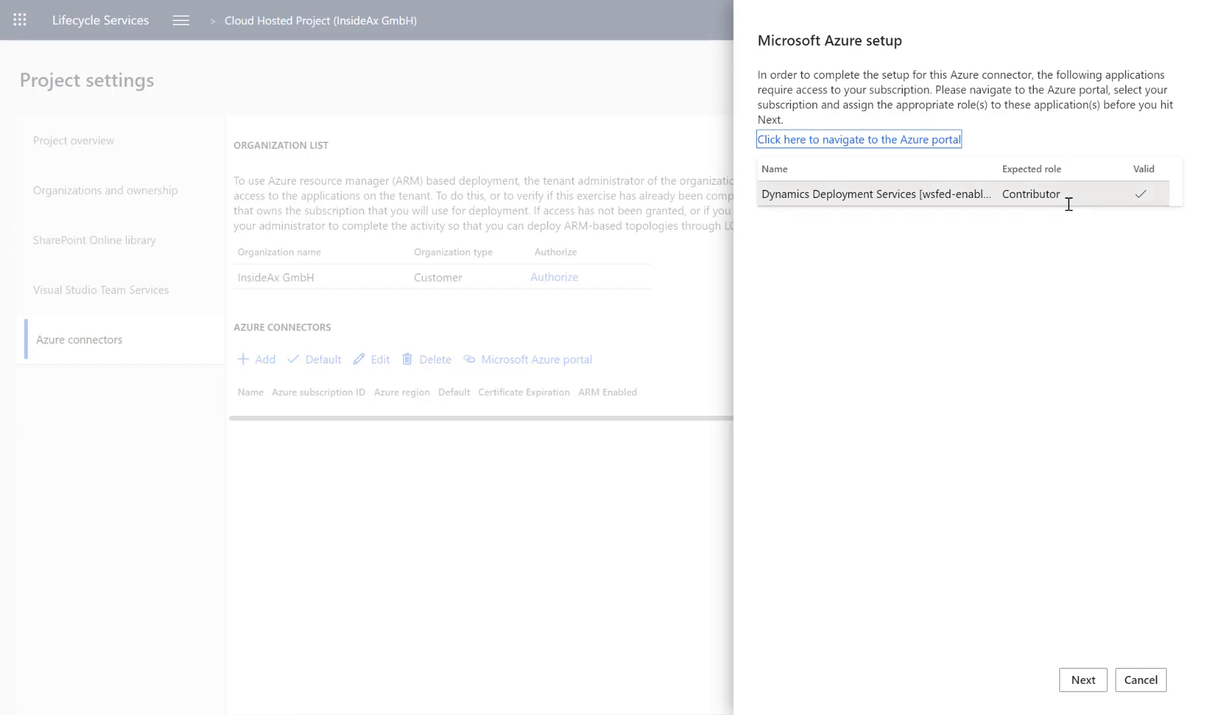
pyautogui.click(1072, 680)
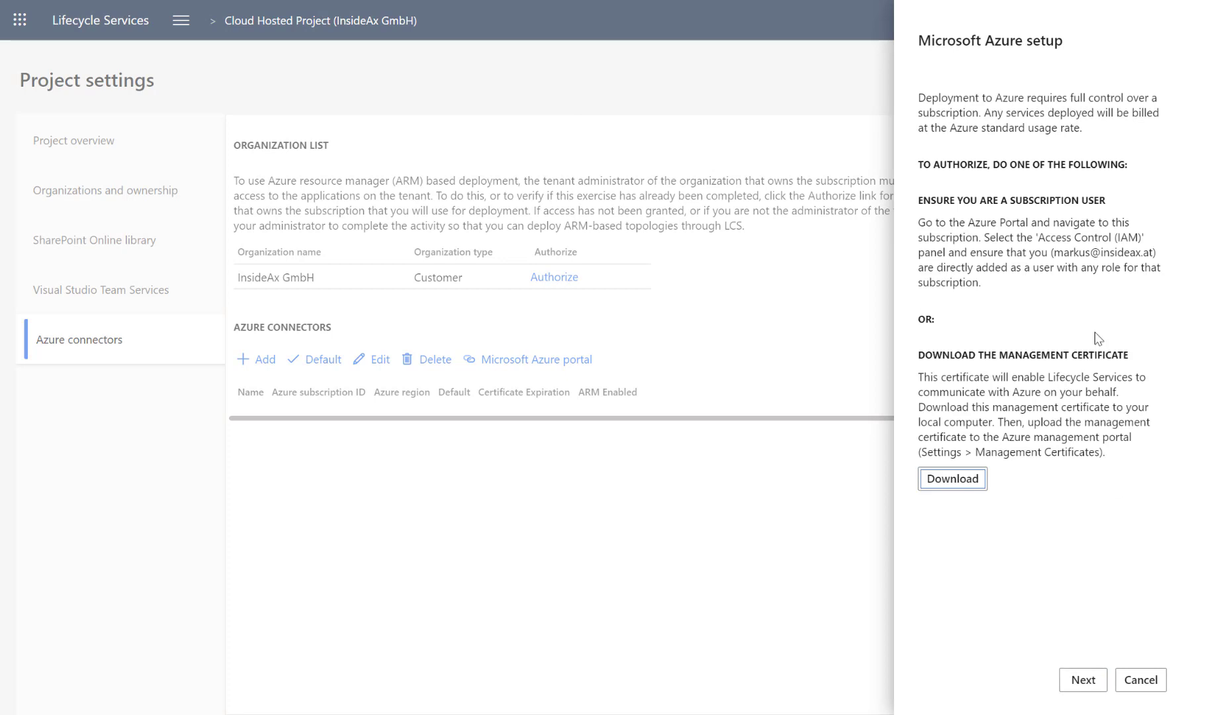
pyautogui.click(931, 485)
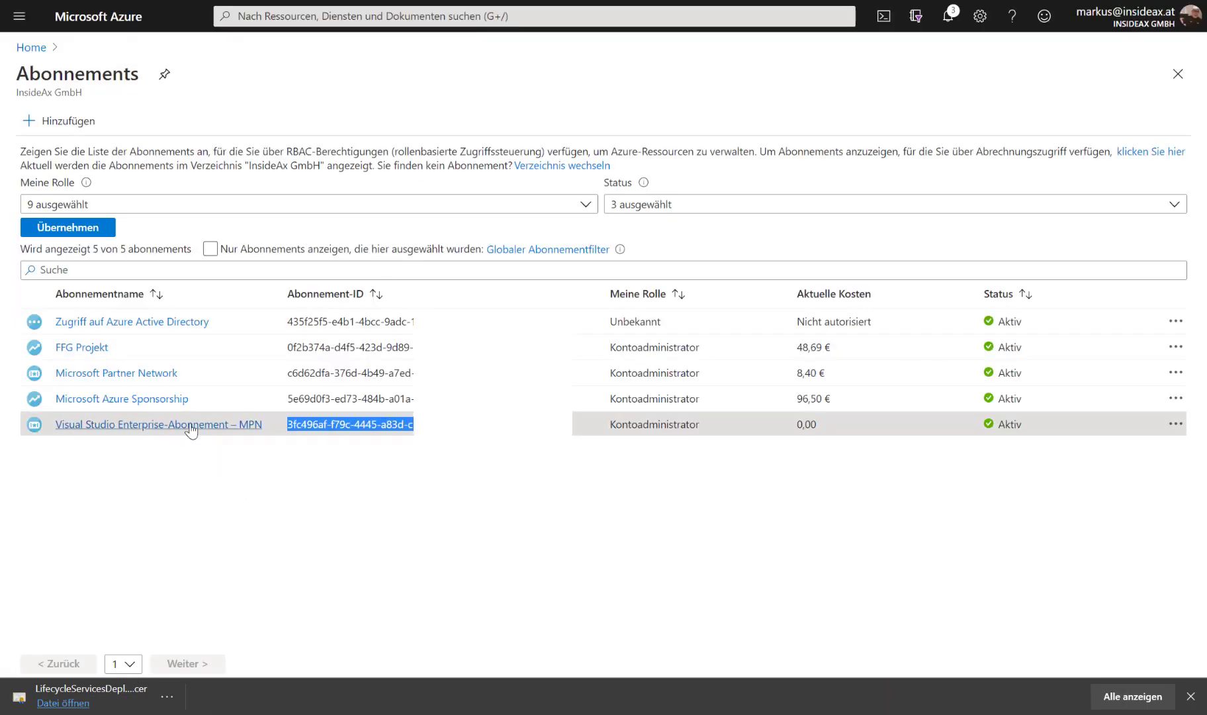
# Upload the certificate LifecycleServicesDeployment.cer to the management certificates (Verwaltungszertifikate) of the Visual Studio Enterprise-Abonnement – MPN subscription, then close the upload pane
pyautogui.click(192, 427)
pyautogui.scroll(-5, 337, 463)
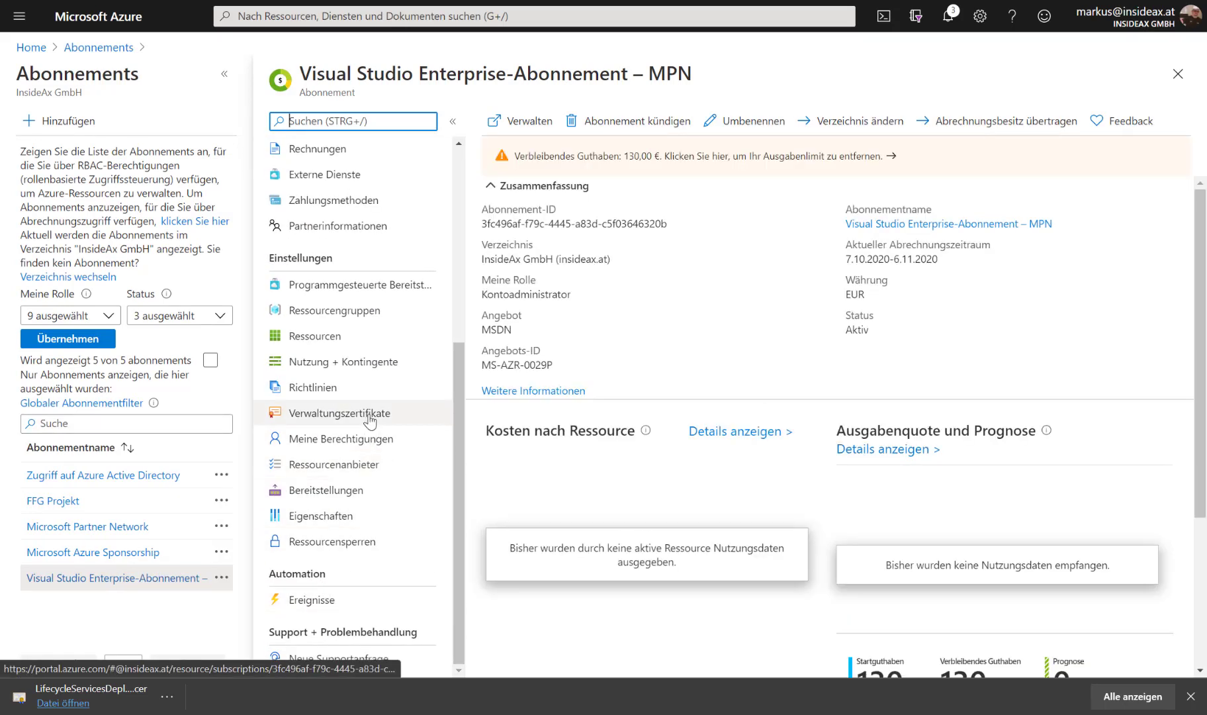
pyautogui.click(368, 417)
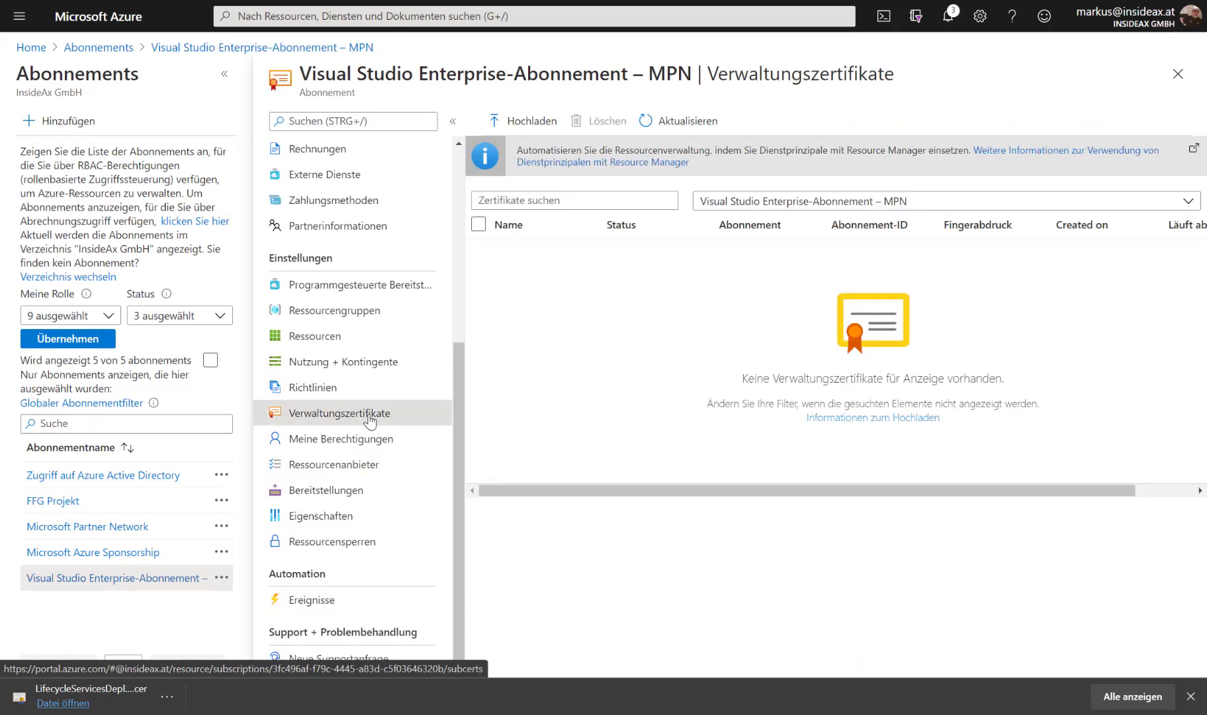
pyautogui.click(524, 121)
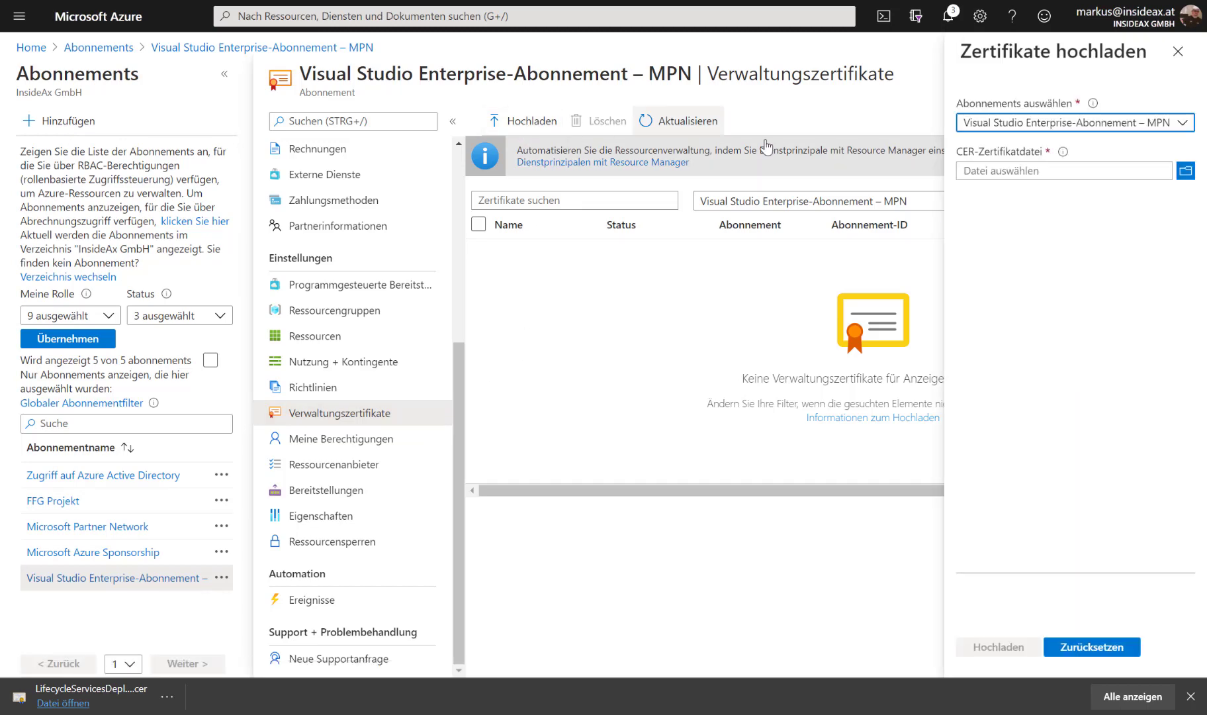
pyautogui.click(1185, 171)
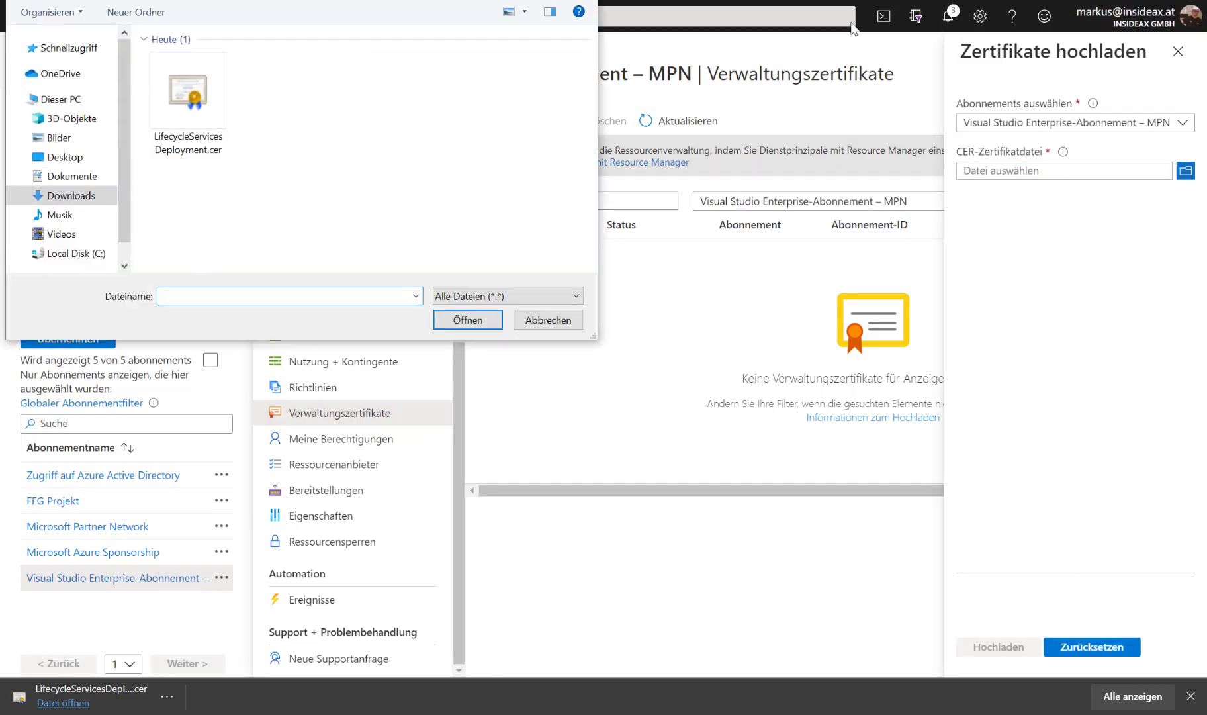
pyautogui.click(174, 106)
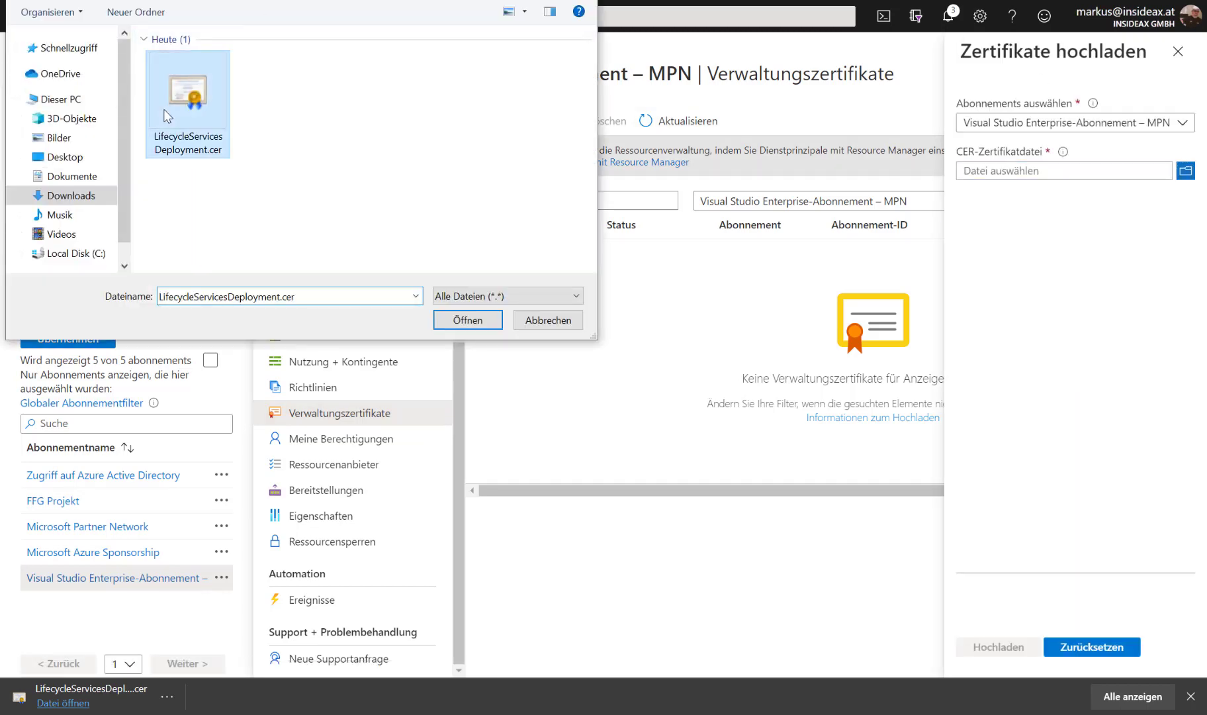
pyautogui.click(467, 320)
pyautogui.click(978, 650)
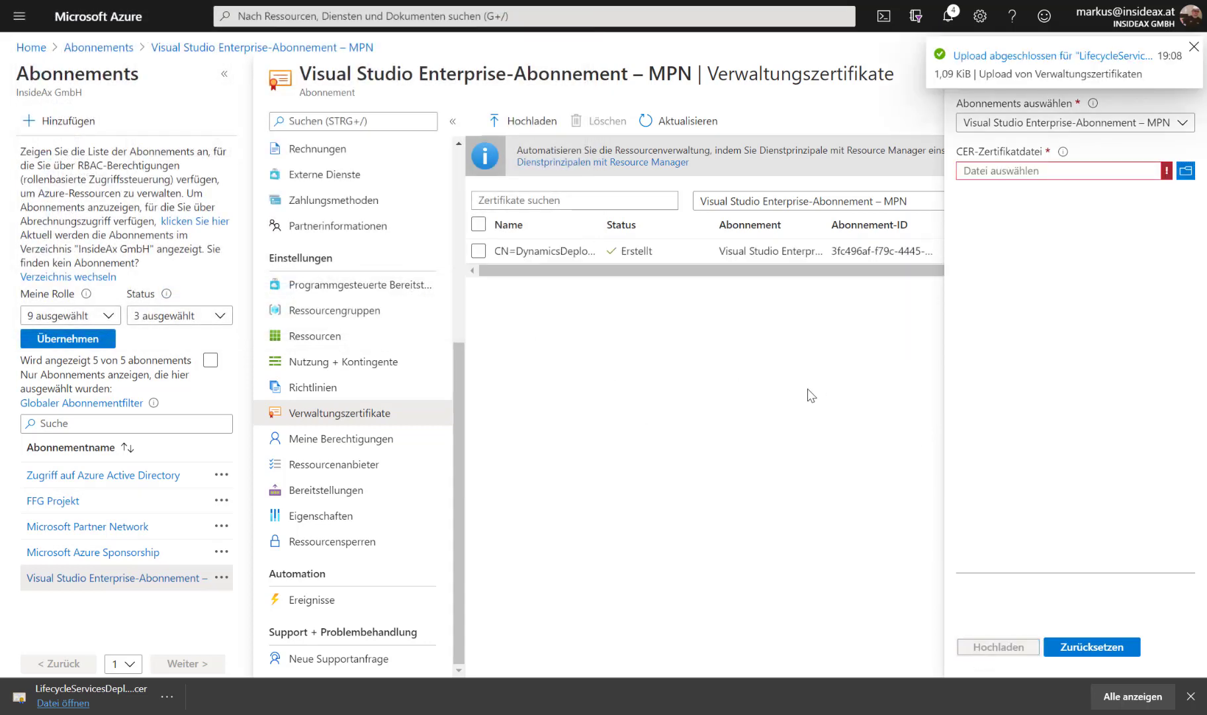
pyautogui.click(1194, 46)
pyautogui.click(1184, 72)
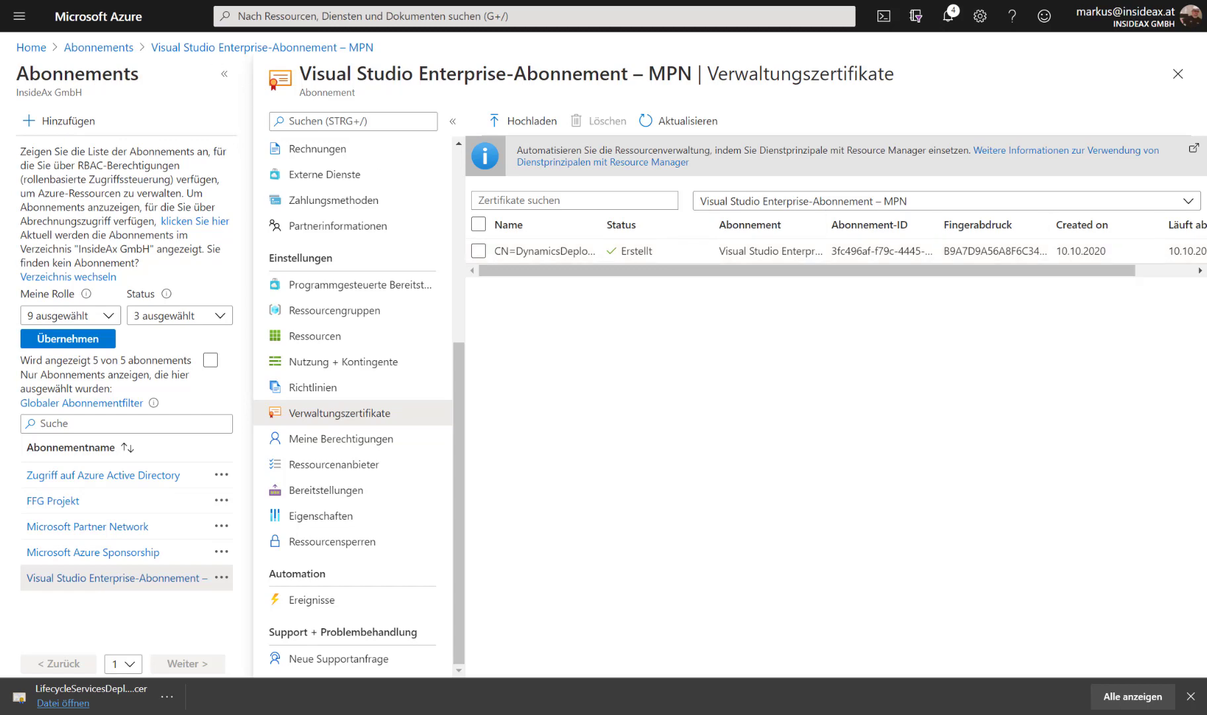
# Switch back to Lifecycle Services, set the connector's Azure region to West Europe and connect it
pyautogui.hotkey('ctrl', 'Tab')
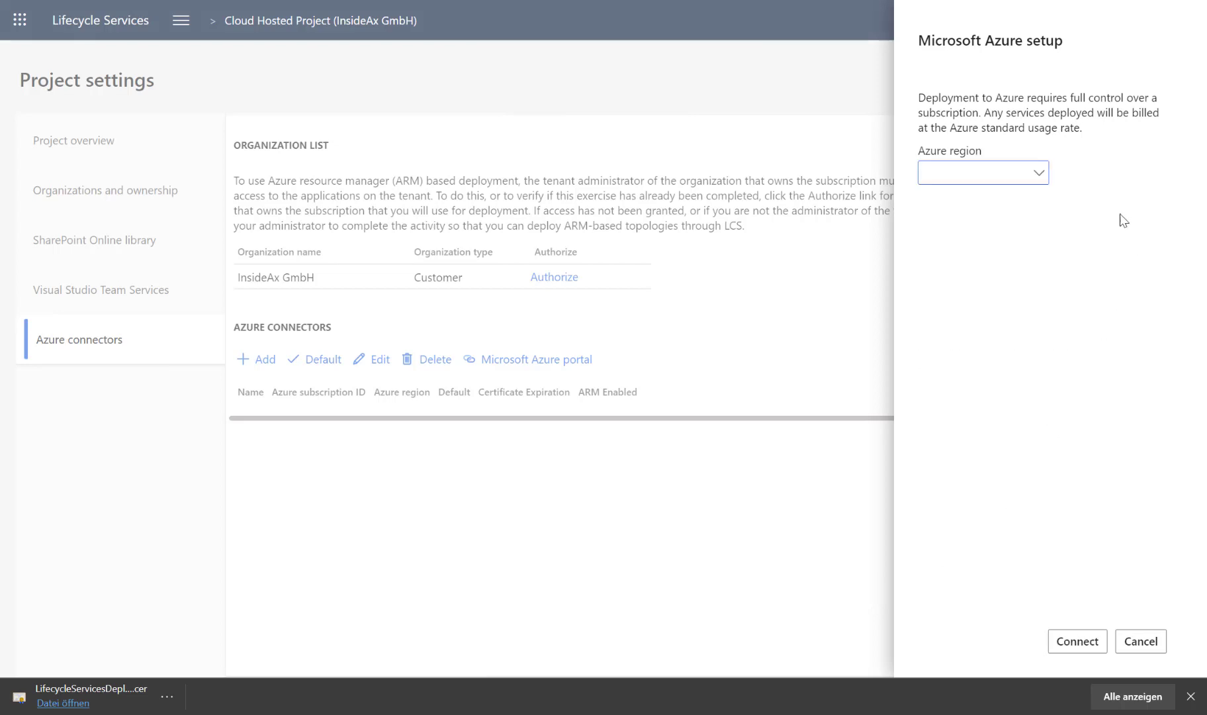
pyautogui.click(1044, 174)
pyautogui.scroll(-5, 1013, 299)
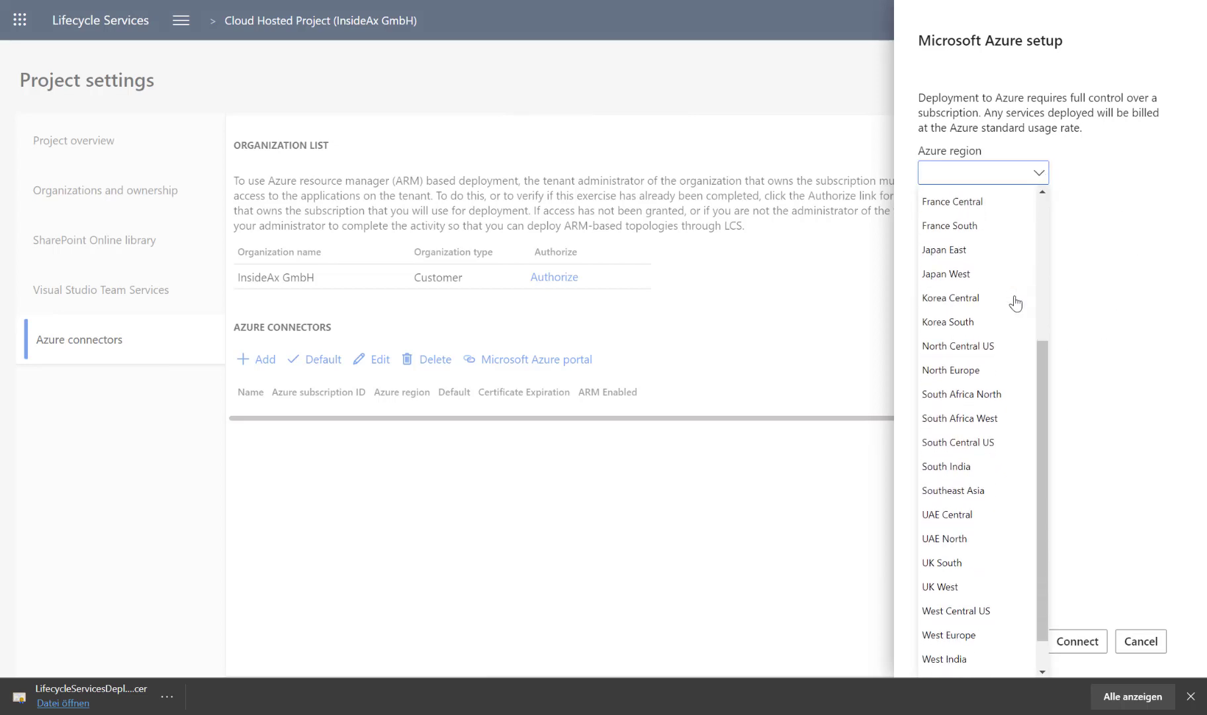
pyautogui.click(959, 598)
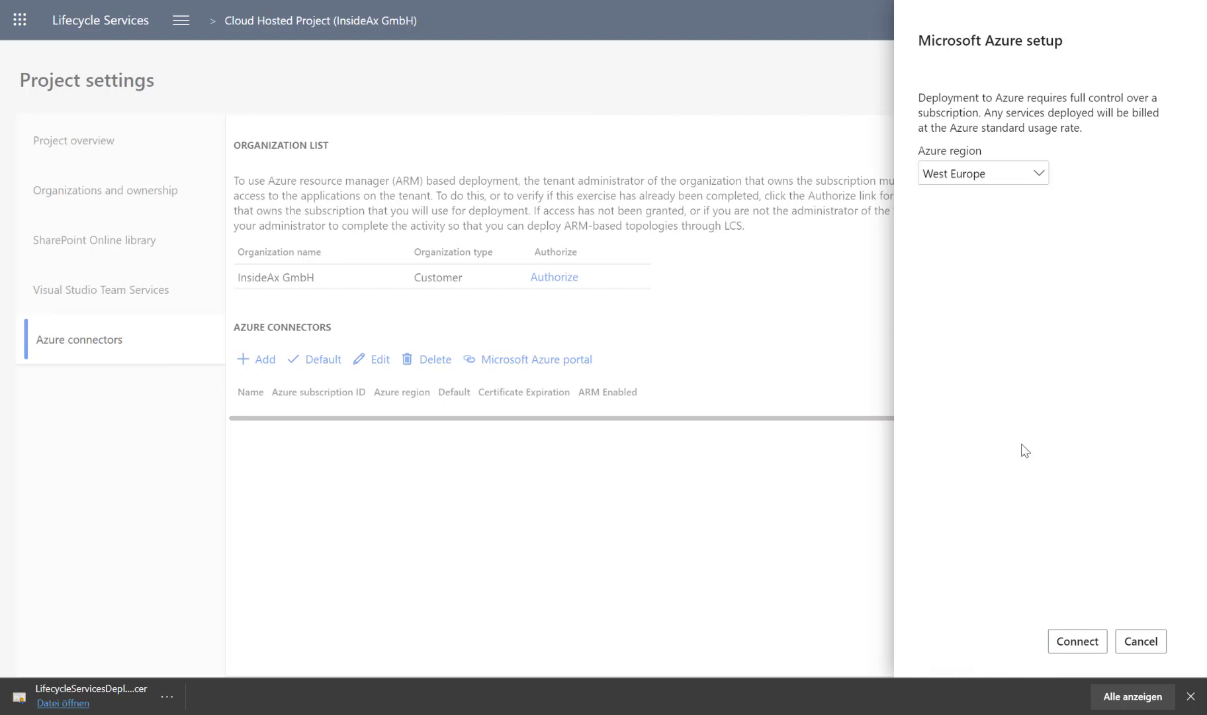
pyautogui.click(1066, 642)
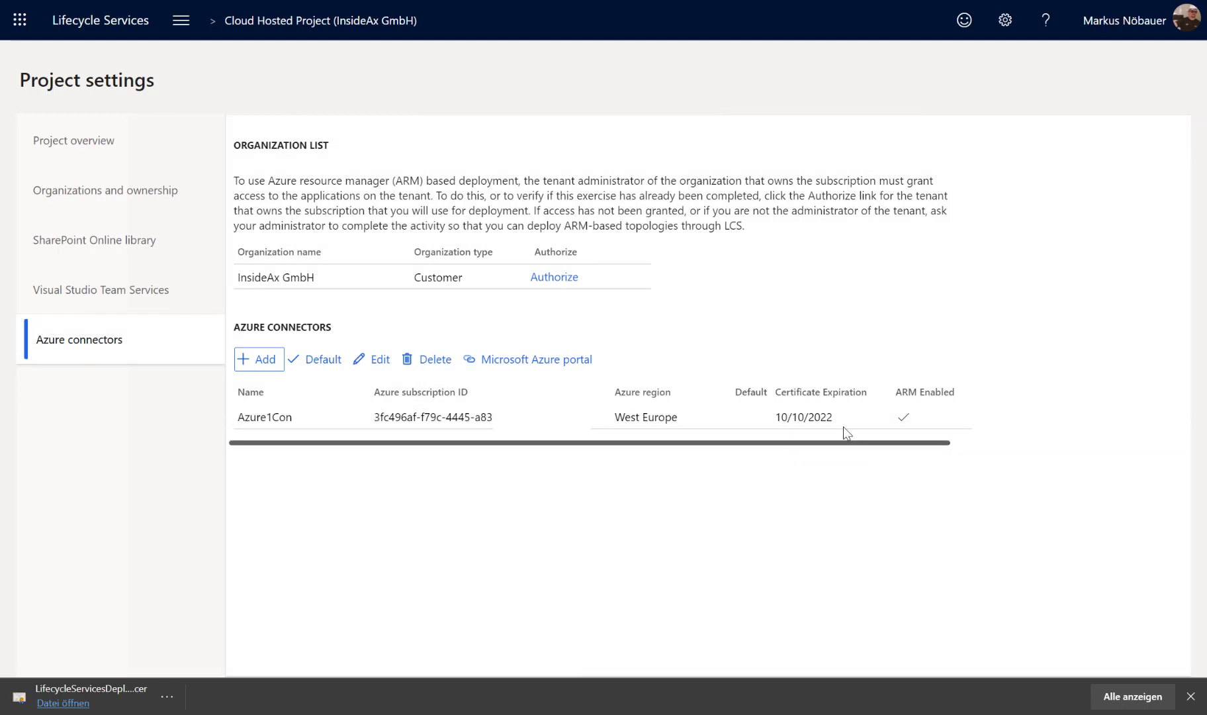
# Add a cloud-hosted environment with application version 10.0.13 and Platform Update 37, using the DEVTEST topology Finance and Operations - Develop
pyautogui.click(186, 29)
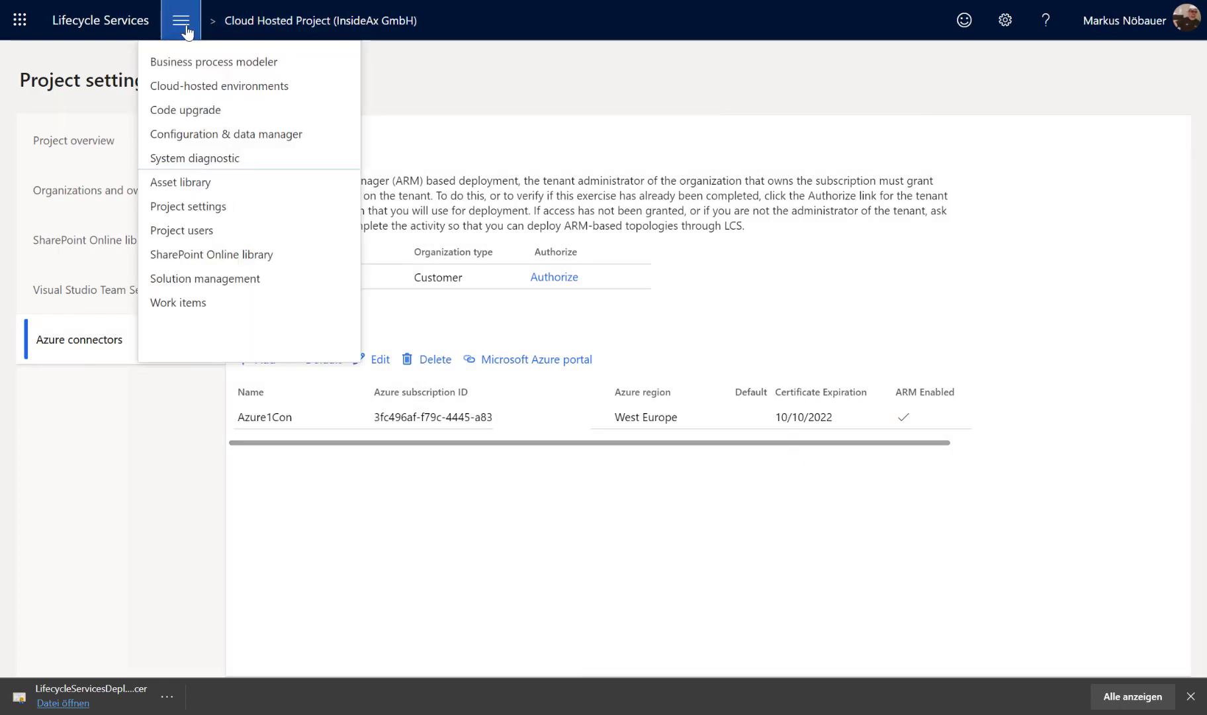
pyautogui.click(180, 86)
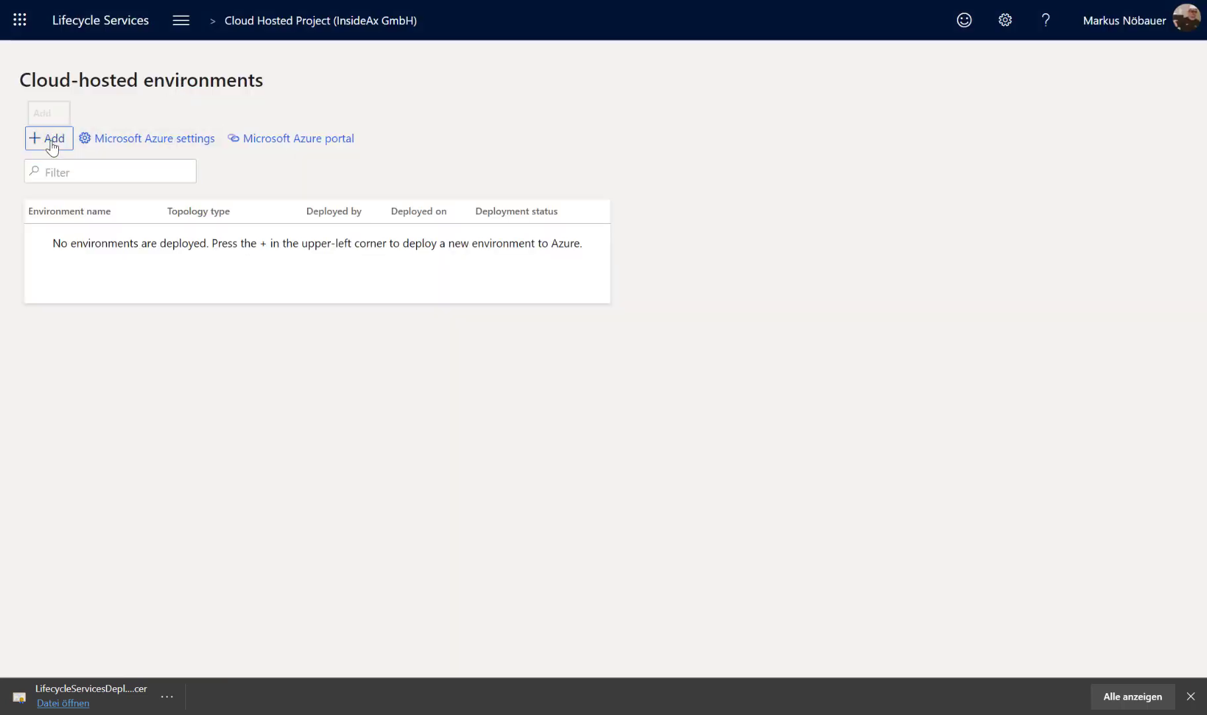
pyautogui.click(52, 148)
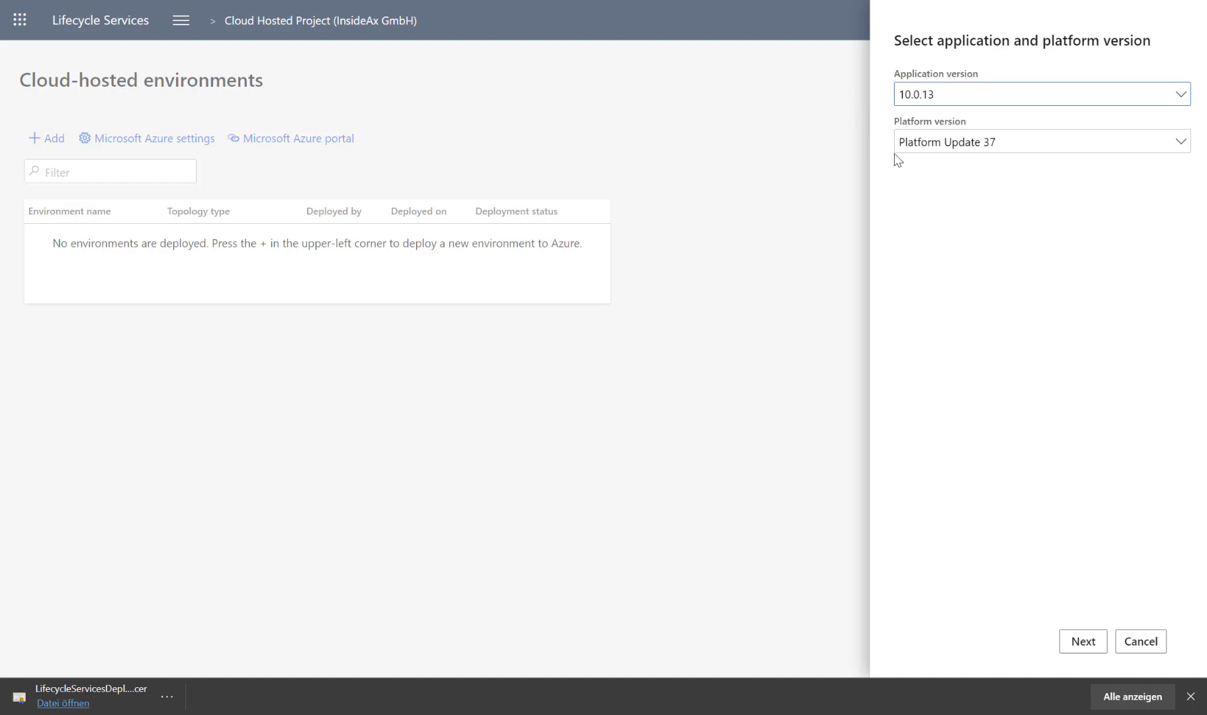
pyautogui.click(1094, 648)
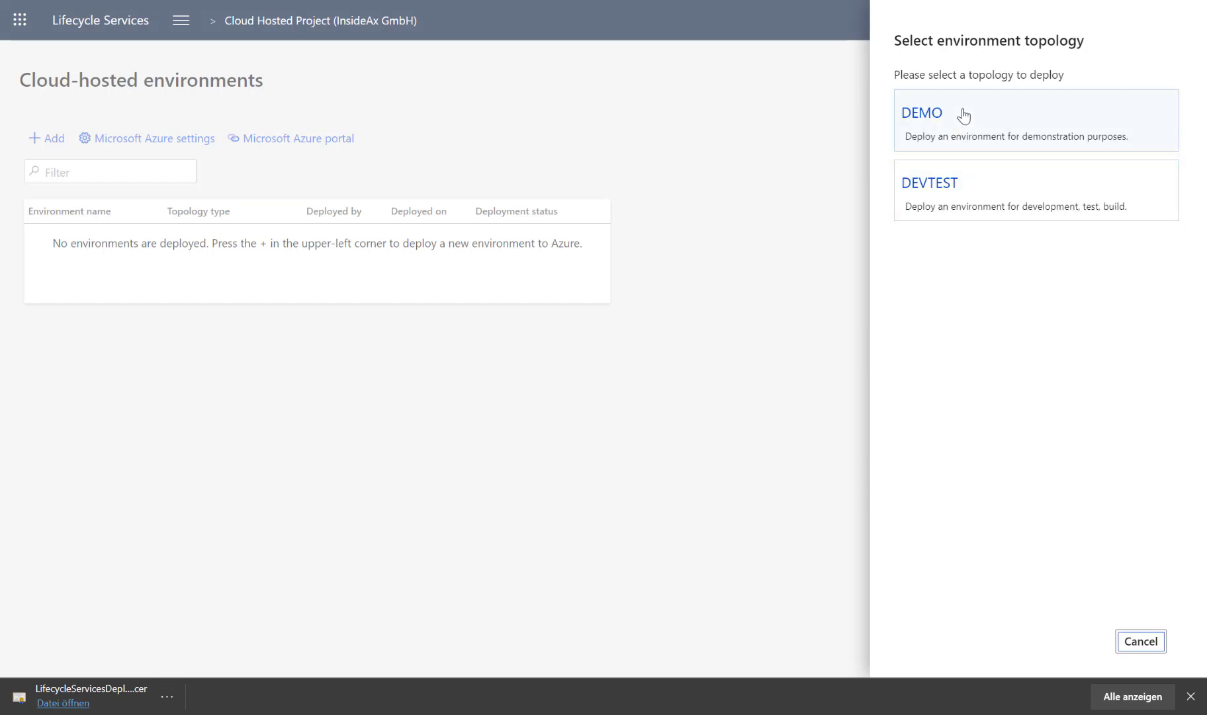
pyautogui.click(957, 197)
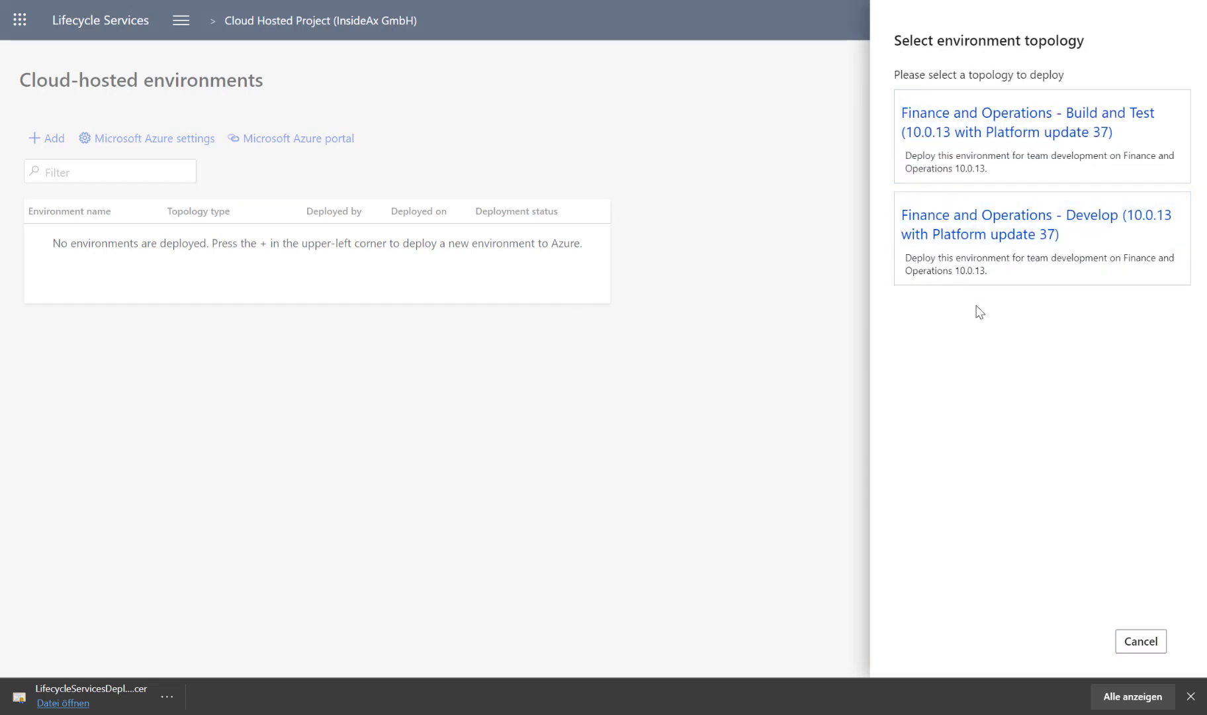
pyautogui.click(1013, 257)
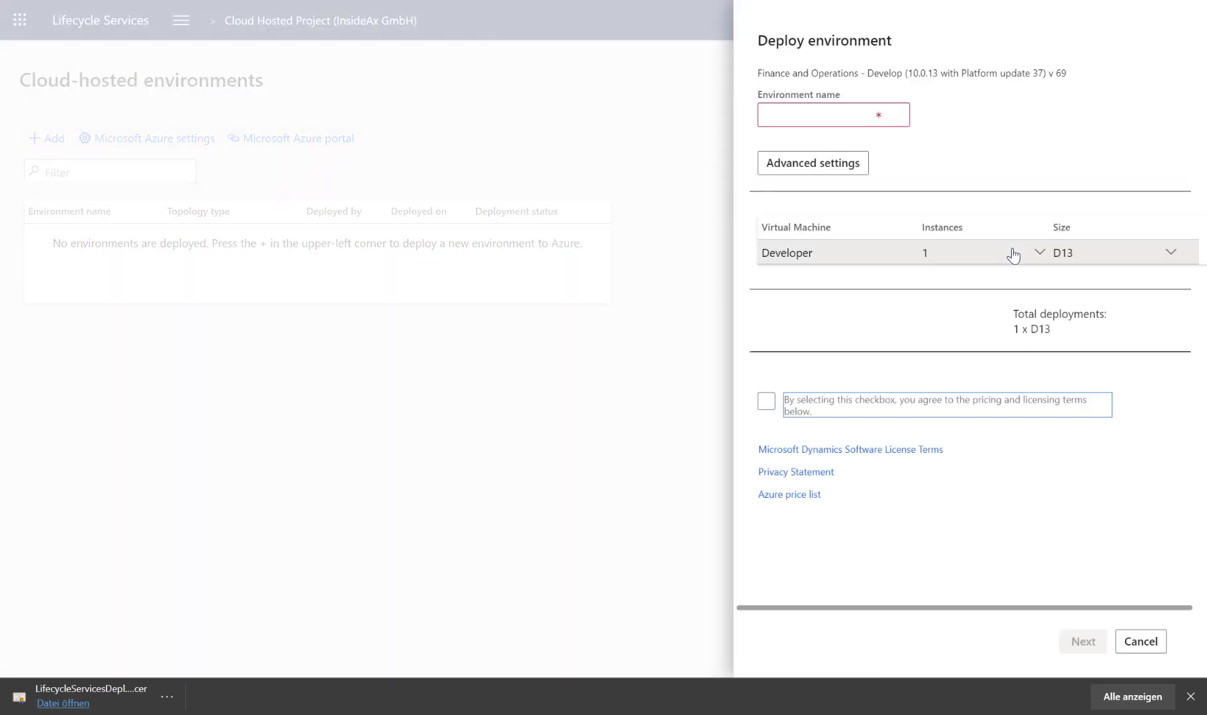
# Name the environment Dev1CH and review its advanced deployment settings, keeping the defaults
pyautogui.click(807, 112)
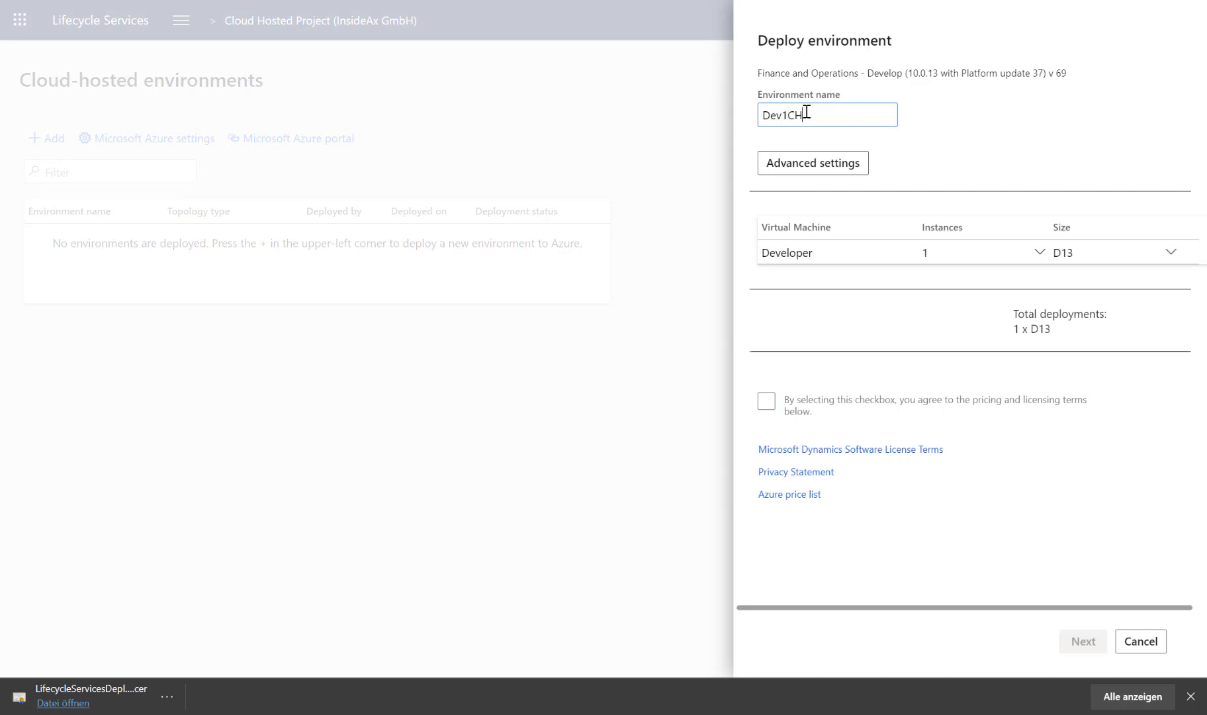
pyautogui.click(1032, 156)
pyautogui.click(854, 165)
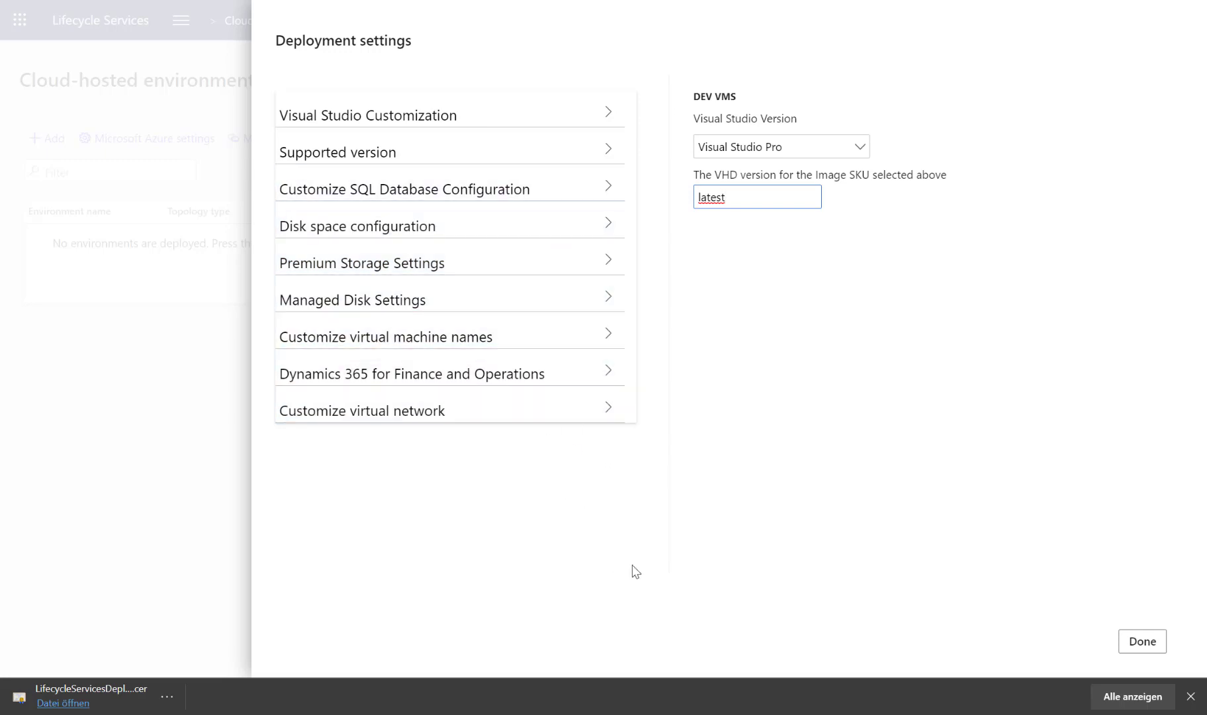
pyautogui.click(1142, 641)
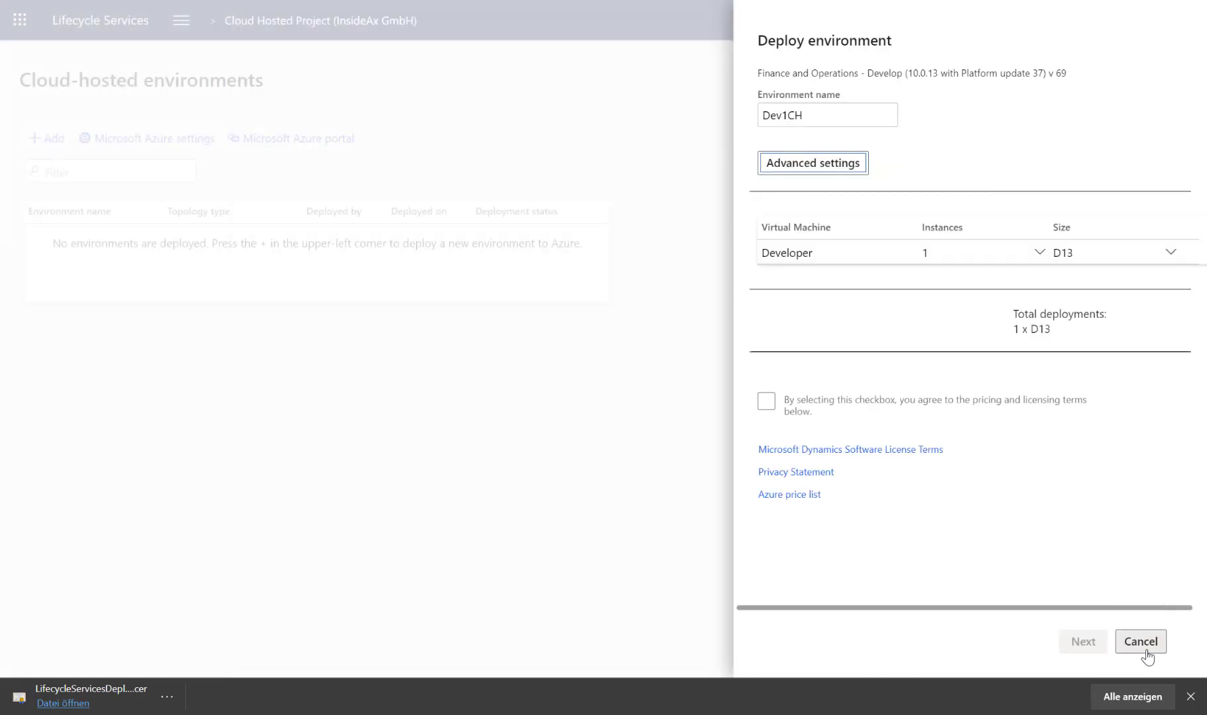
# Look through the available sizes for the Developer virtual machine and choose D13 v2
pyautogui.click(1171, 254)
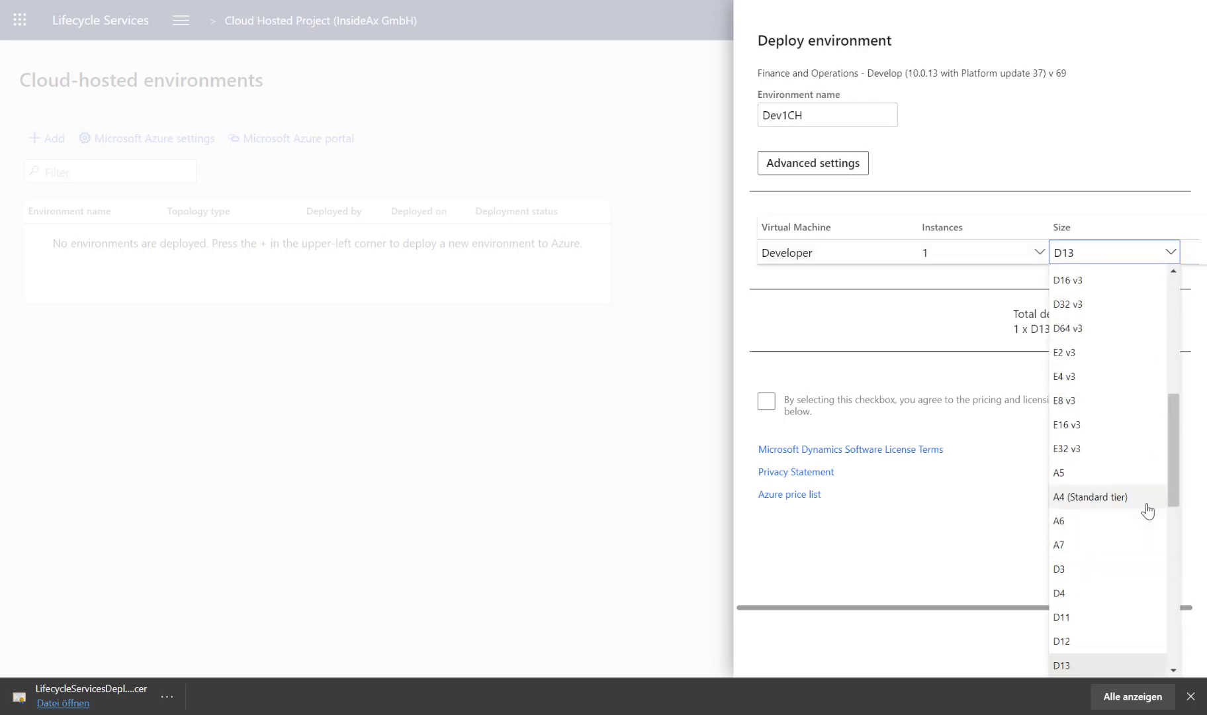
pyautogui.scroll(-5, 1145, 508)
pyautogui.scroll(-3, 1148, 508)
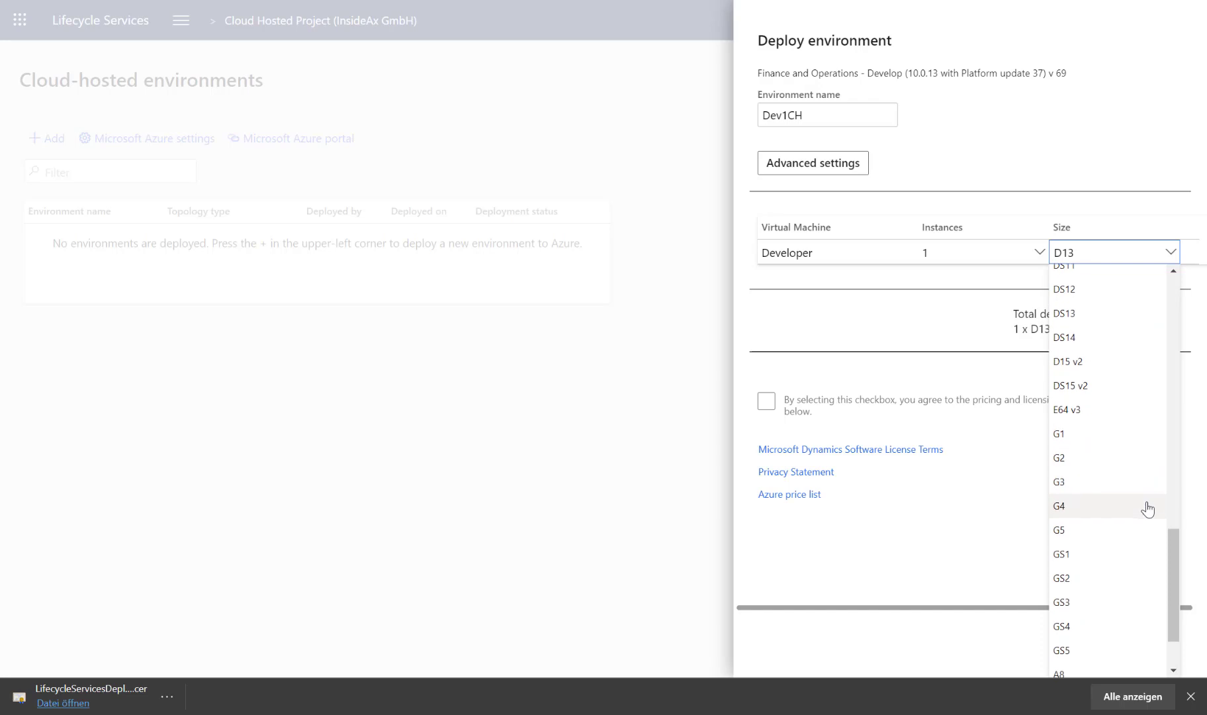
pyautogui.scroll(8, 1148, 508)
pyautogui.scroll(5, 1147, 508)
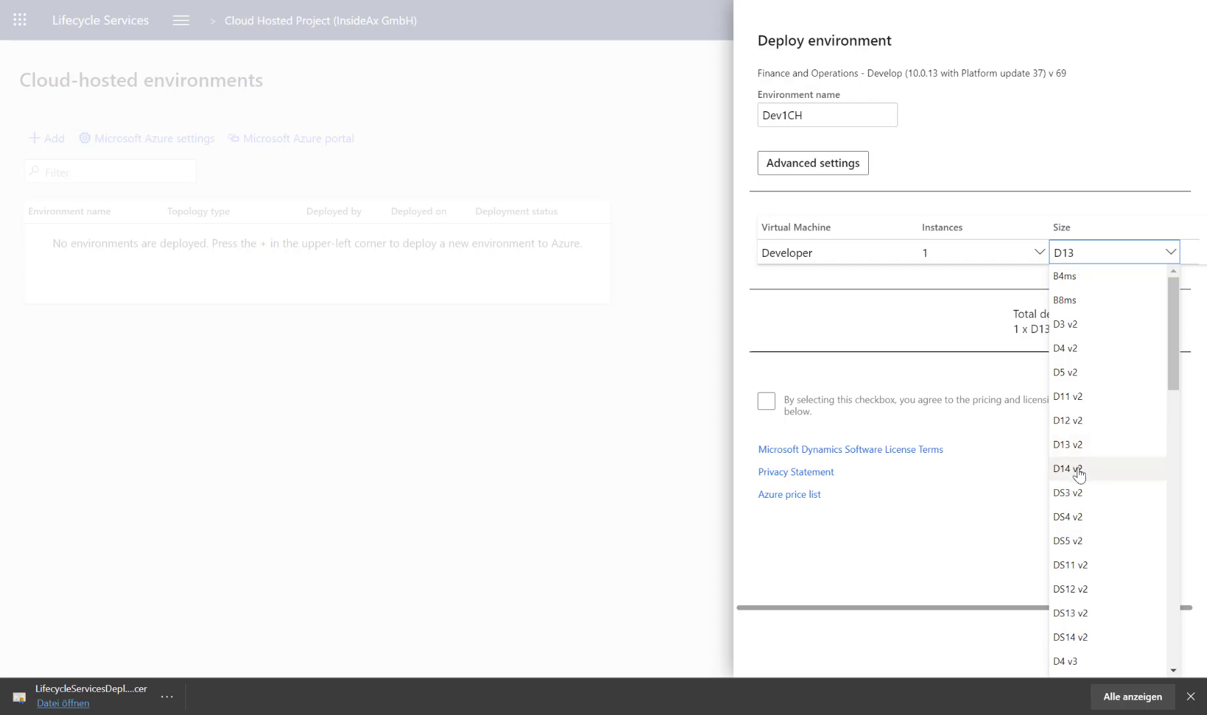
pyautogui.click(1105, 453)
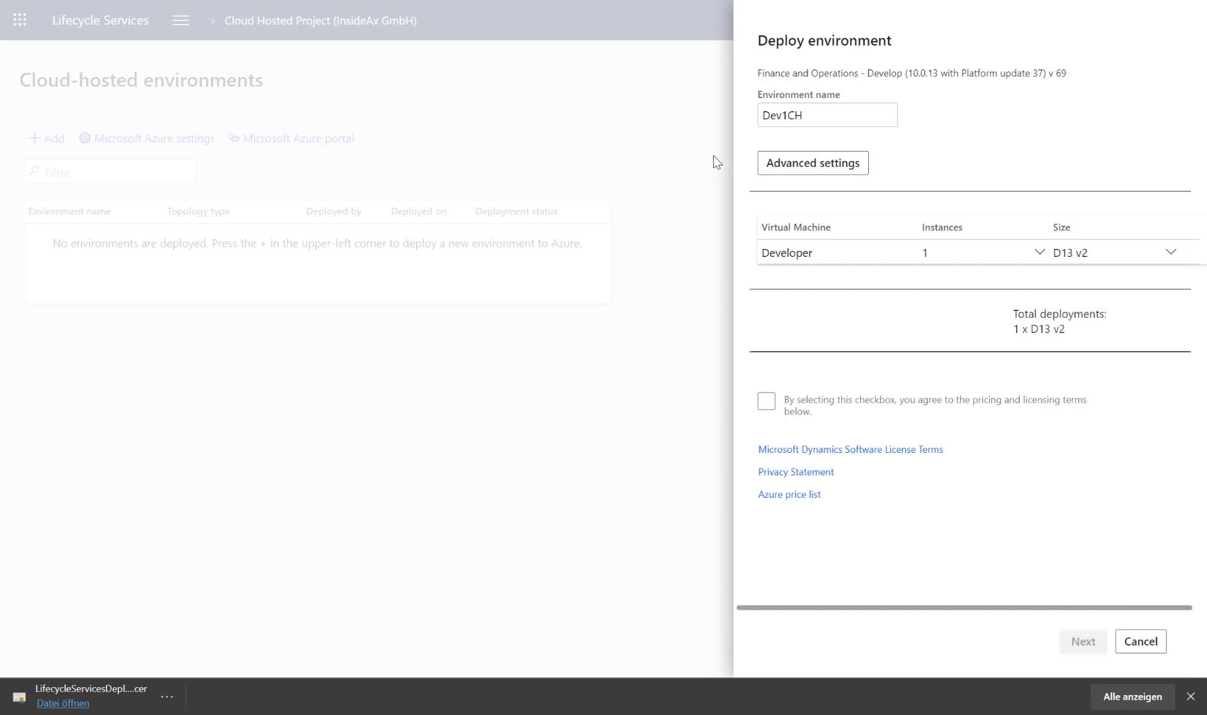
# Switch to the Azure pricing page and check the D13 v2 instance's specifications and pay-as-you-go hourly price
pyautogui.hotkey('ctrl', 'Tab')
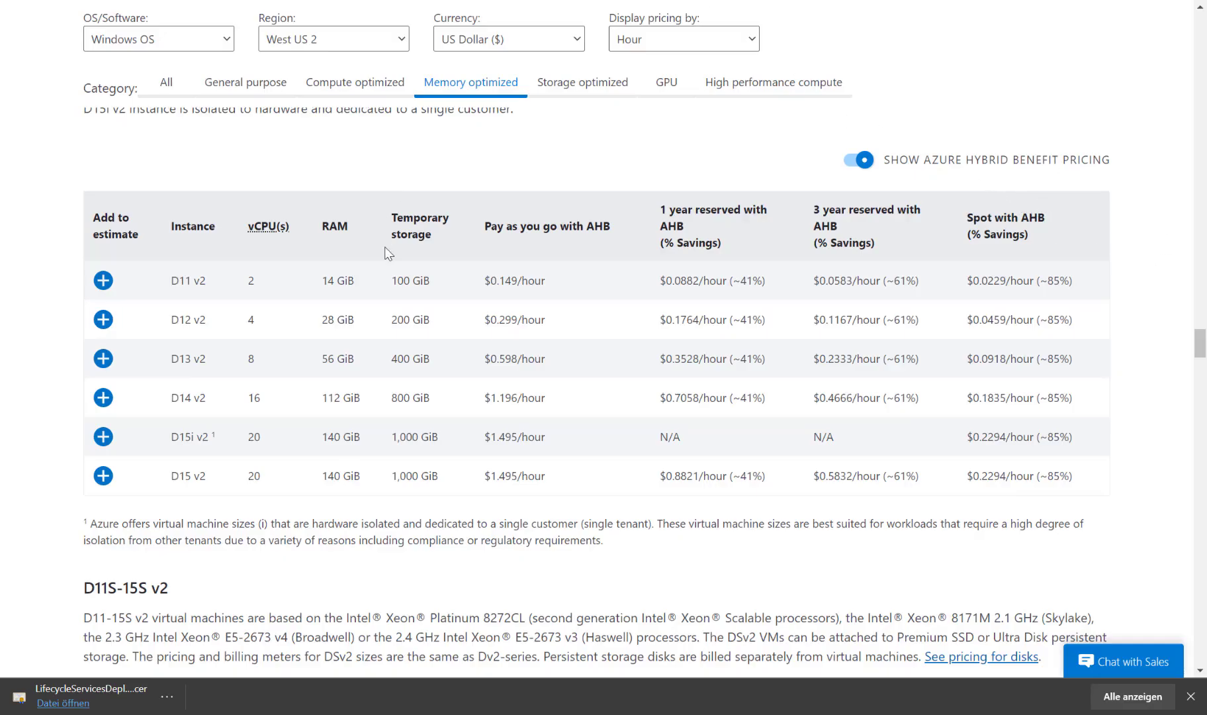
pyautogui.moveTo(68, 369); pyautogui.dragTo(642, 374)
pyautogui.click(284, 371)
pyautogui.moveTo(472, 361); pyautogui.dragTo(543, 357)
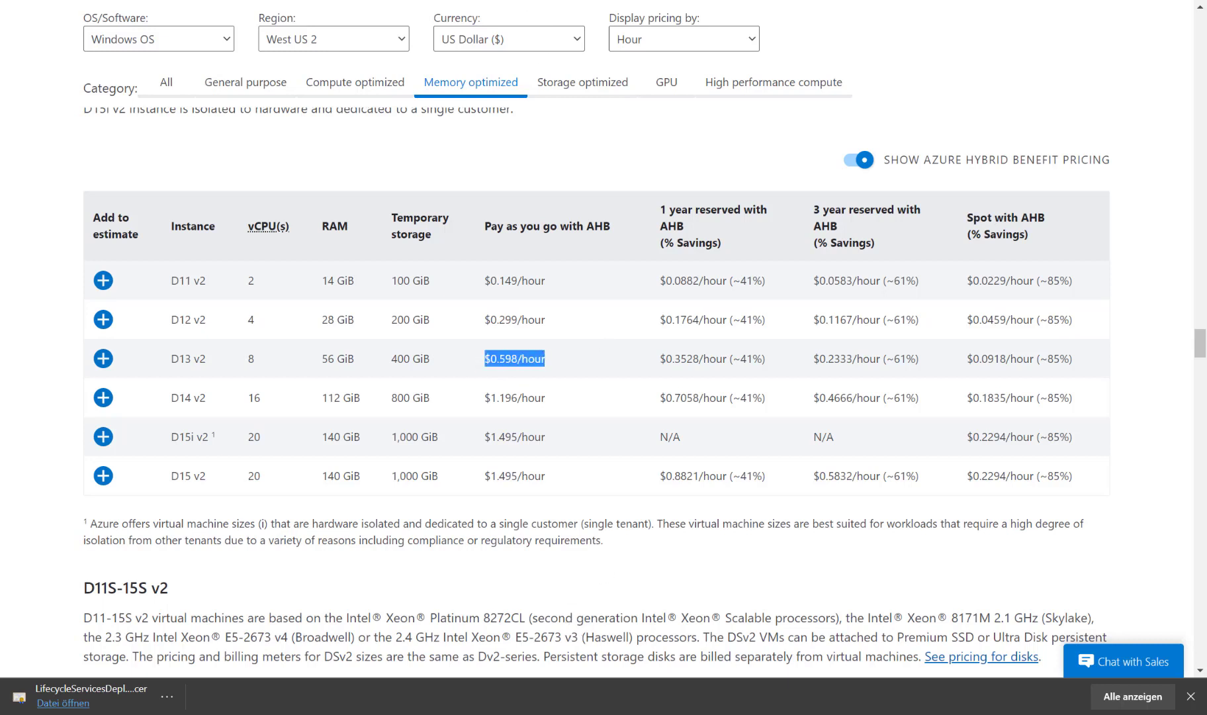
# Return to Lifecycle Services, agree to the pricing and licensing terms, and confirm deployment of the environment
pyautogui.hotkey('ctrl', 'Tab')
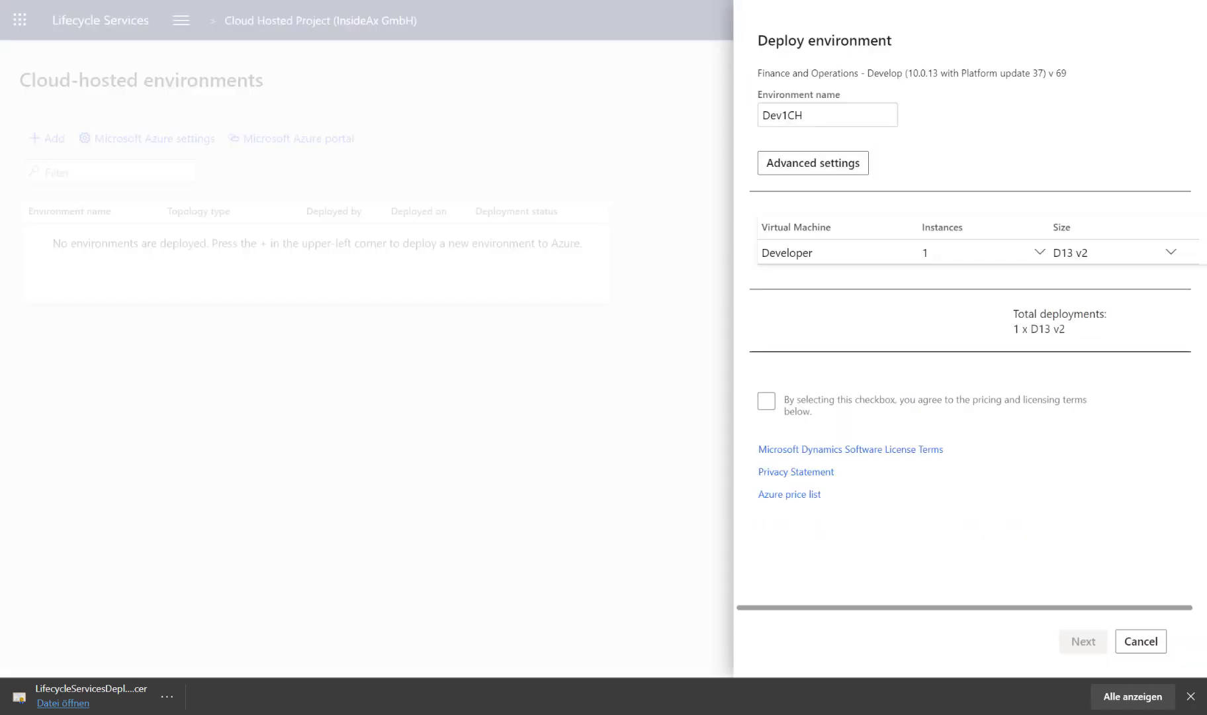
pyautogui.click(764, 401)
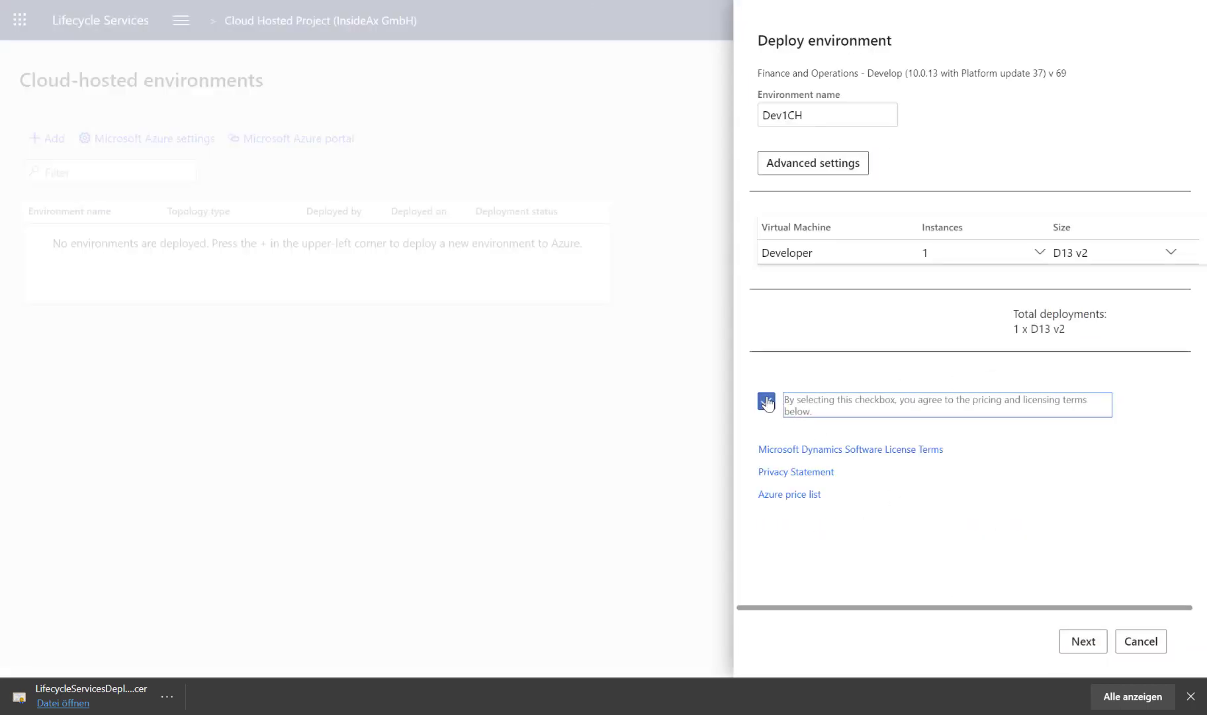
pyautogui.click(1077, 640)
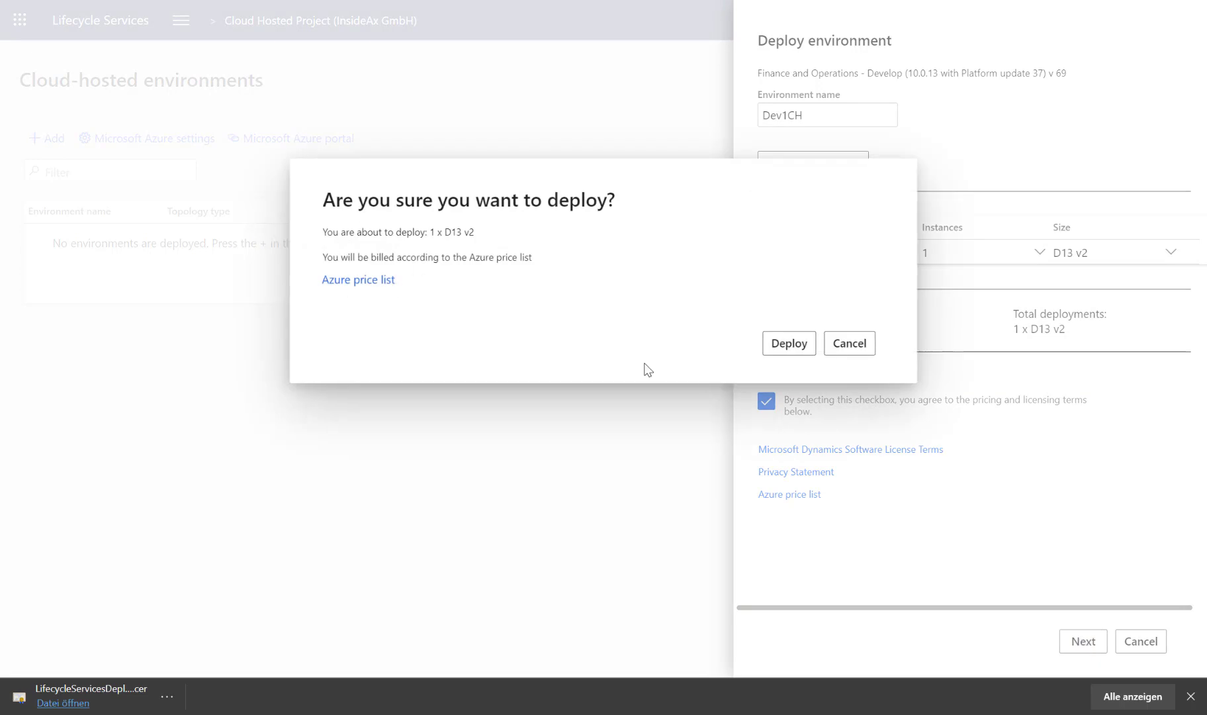
pyautogui.click(787, 350)
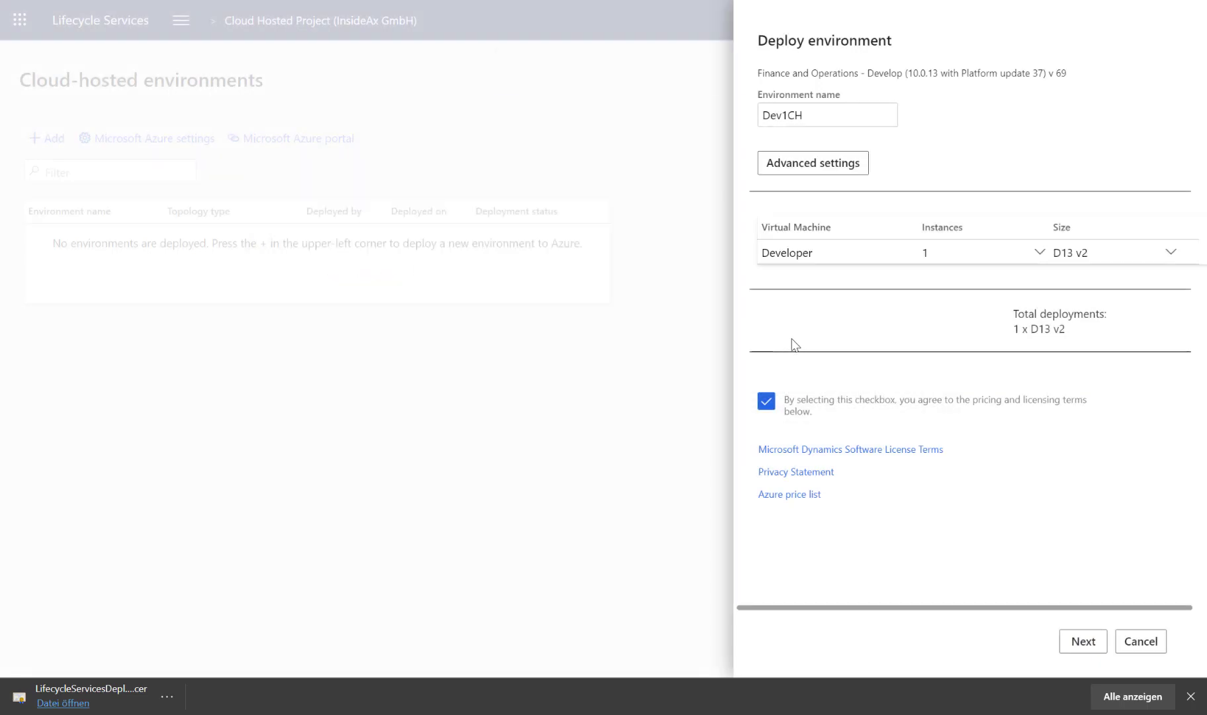
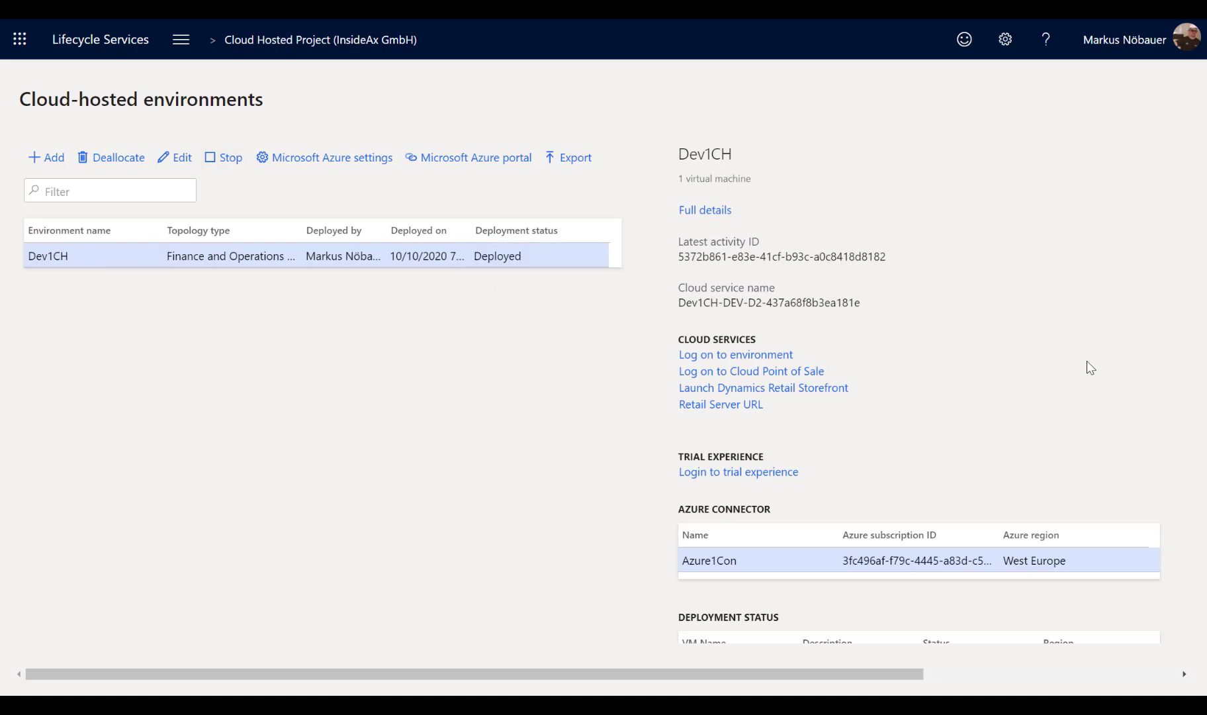
# Log on to the deployed Dev1CH environment, look over the Finance and Operations home page and dismiss the new-features notification
pyautogui.moveTo(900, 681); pyautogui.dragTo(1130, 693)
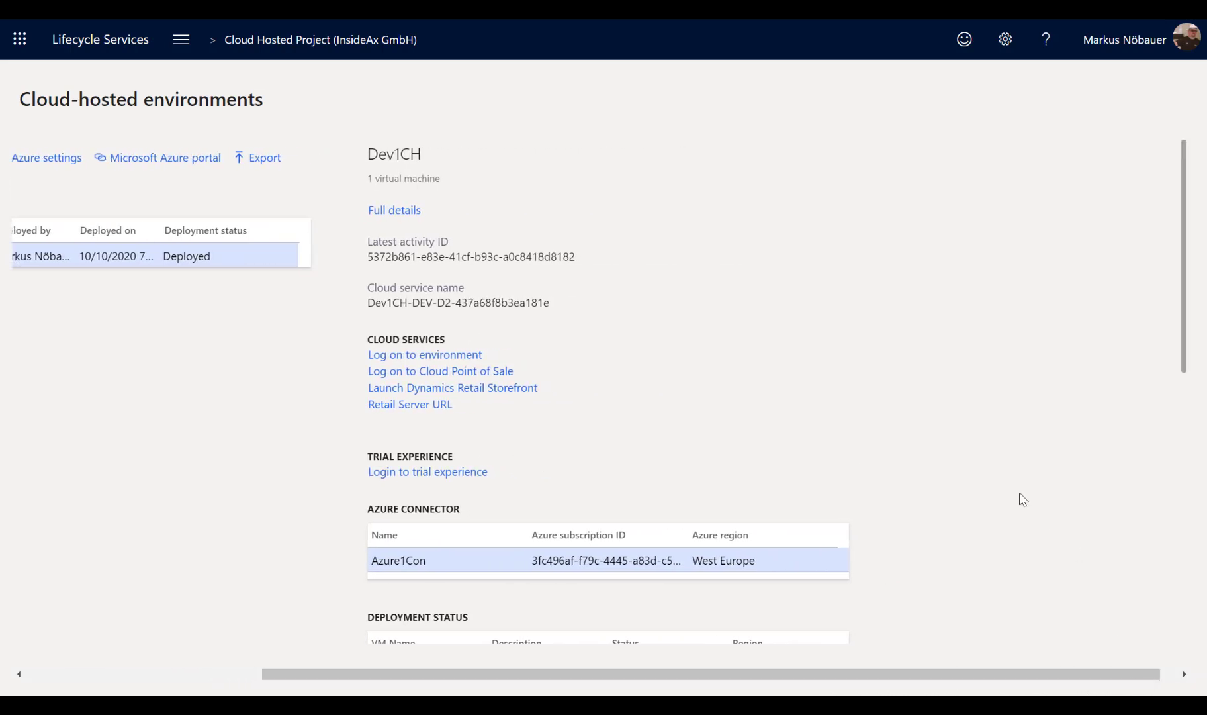
pyautogui.click(461, 356)
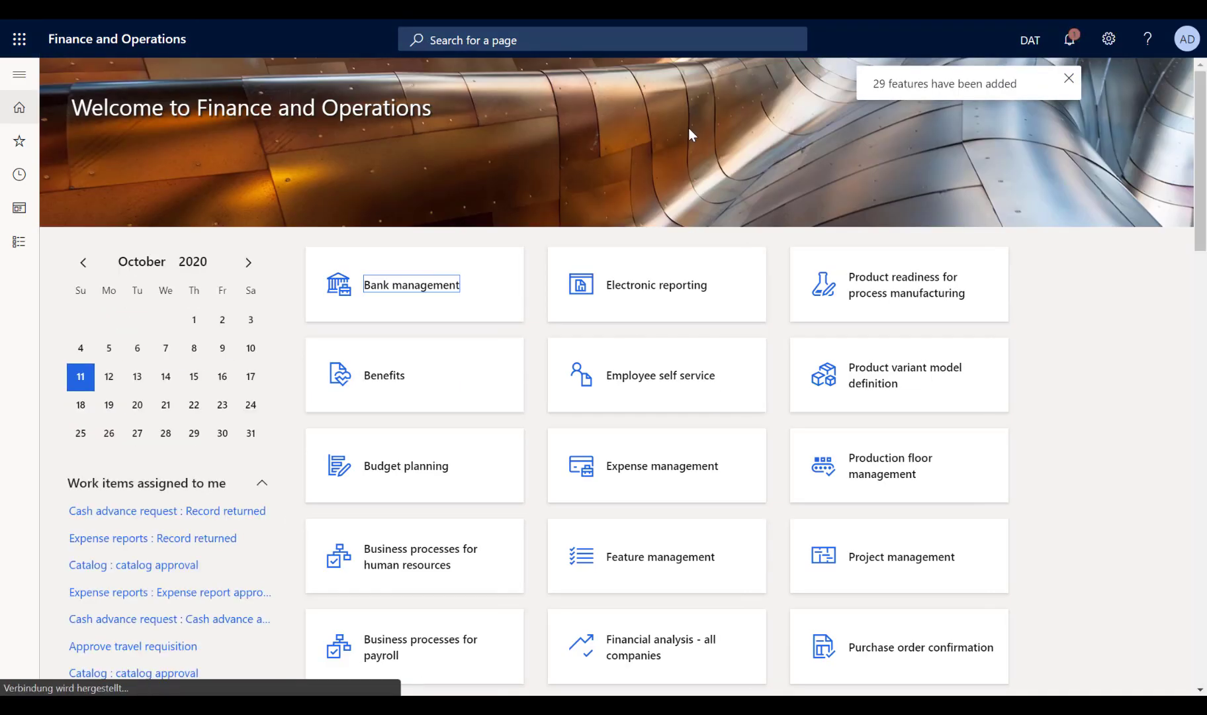
pyautogui.scroll(-4, 1165, 344)
pyautogui.scroll(4, 1158, 318)
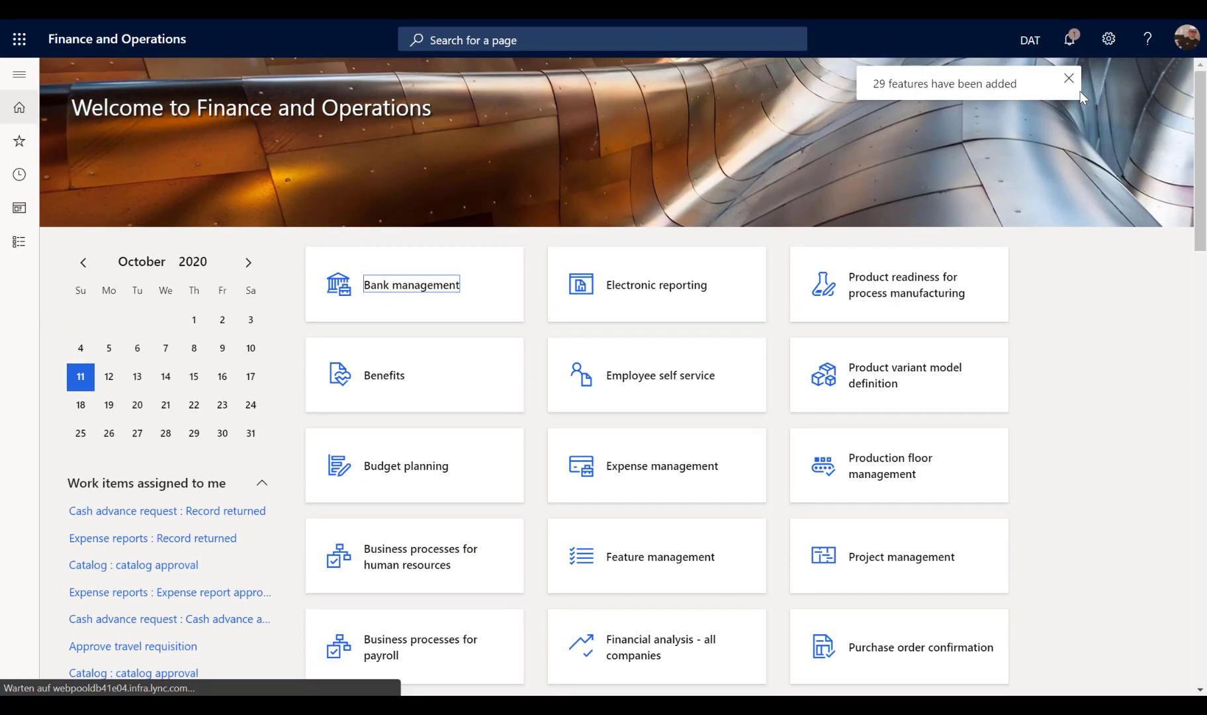
pyautogui.click(1066, 79)
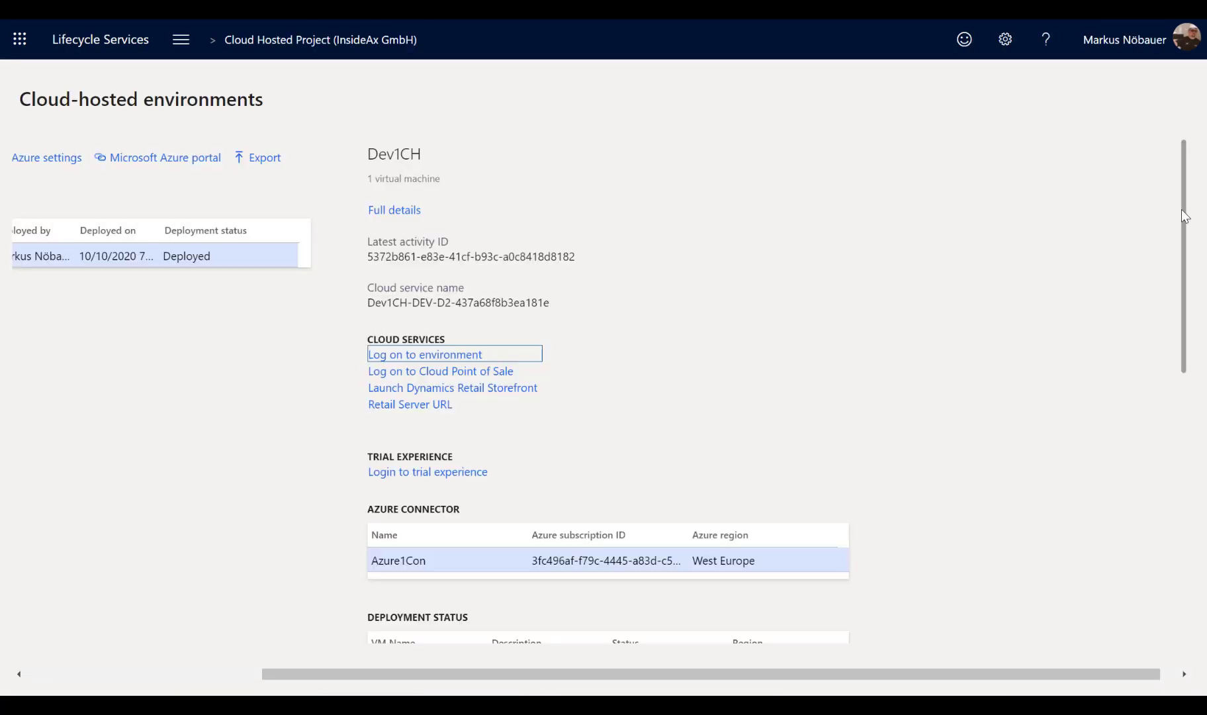
# Get the remote desktop connection for the Developer virtual machine and copy the local administrator account's user name
pyautogui.moveTo(1185, 215); pyautogui.dragTo(1184, 427)
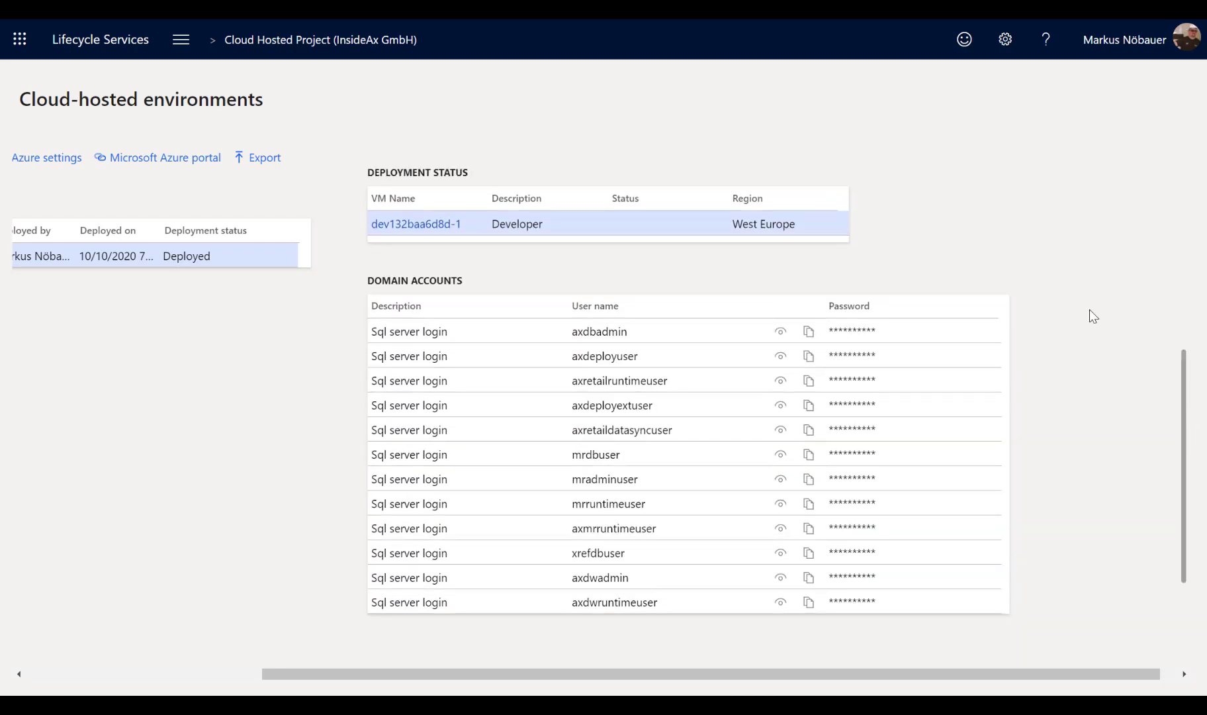
pyautogui.click(437, 223)
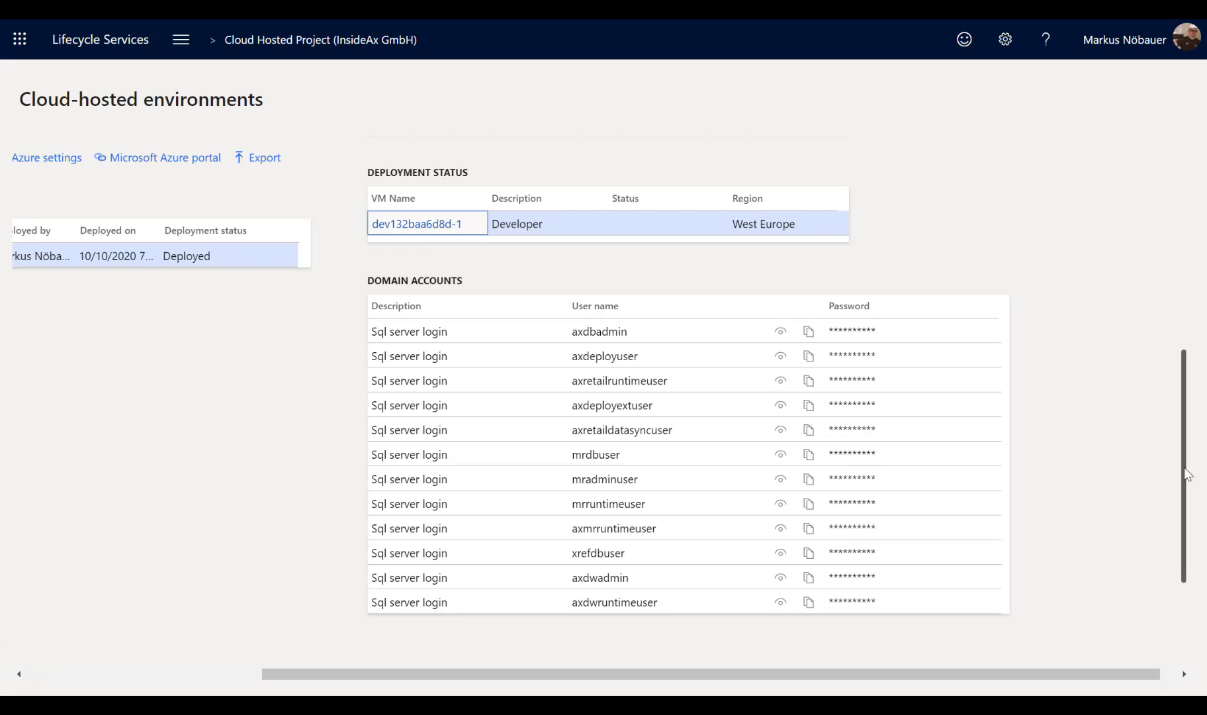
pyautogui.moveTo(1185, 474); pyautogui.dragTo(1184, 546)
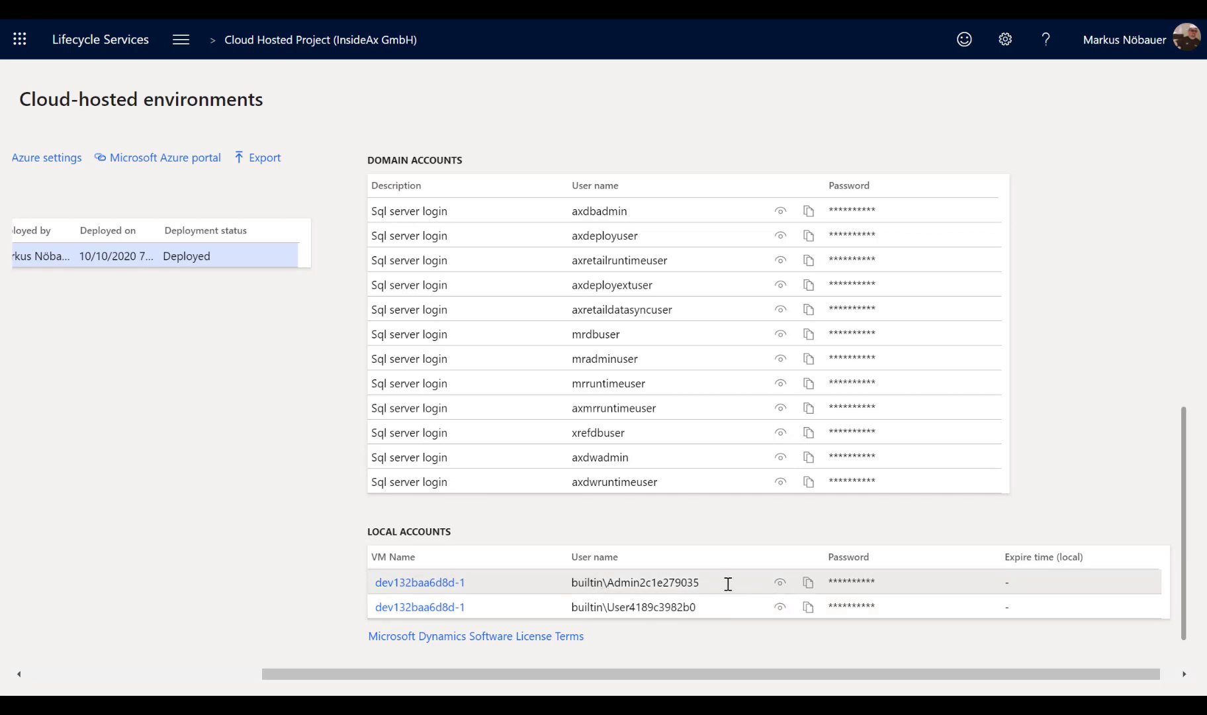
pyautogui.moveTo(725, 584); pyautogui.dragTo(579, 576)
pyautogui.rightClick(586, 580)
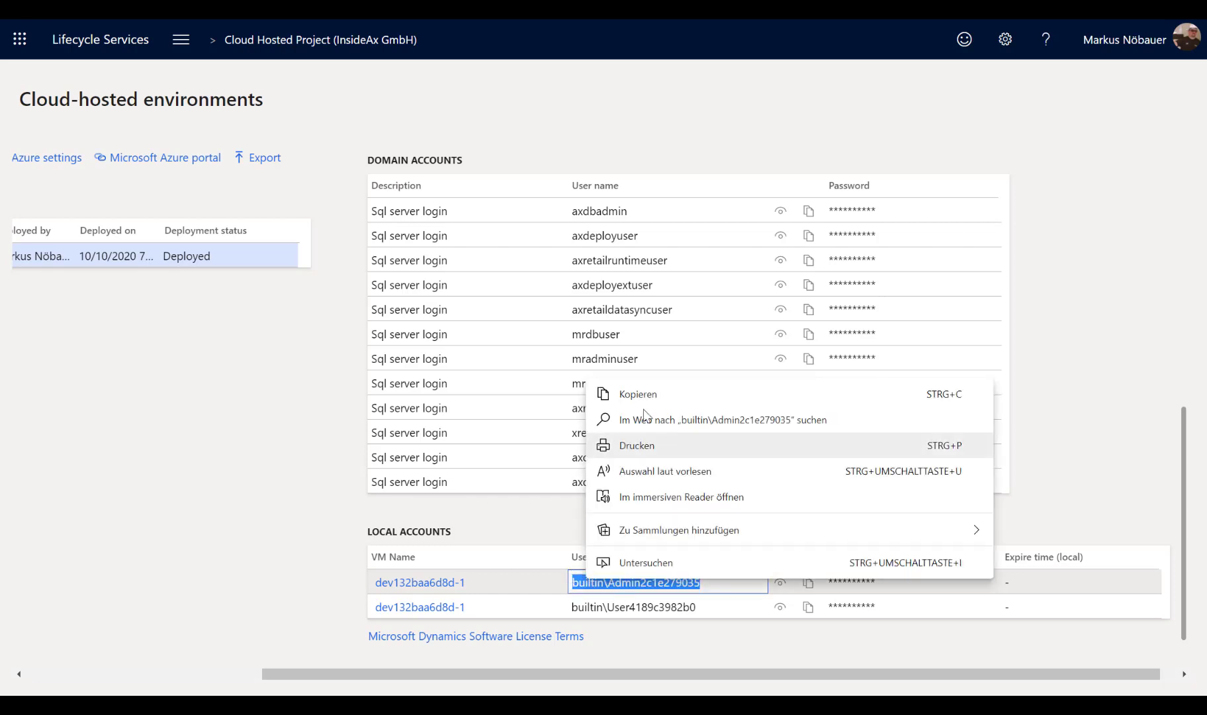
pyautogui.click(637, 397)
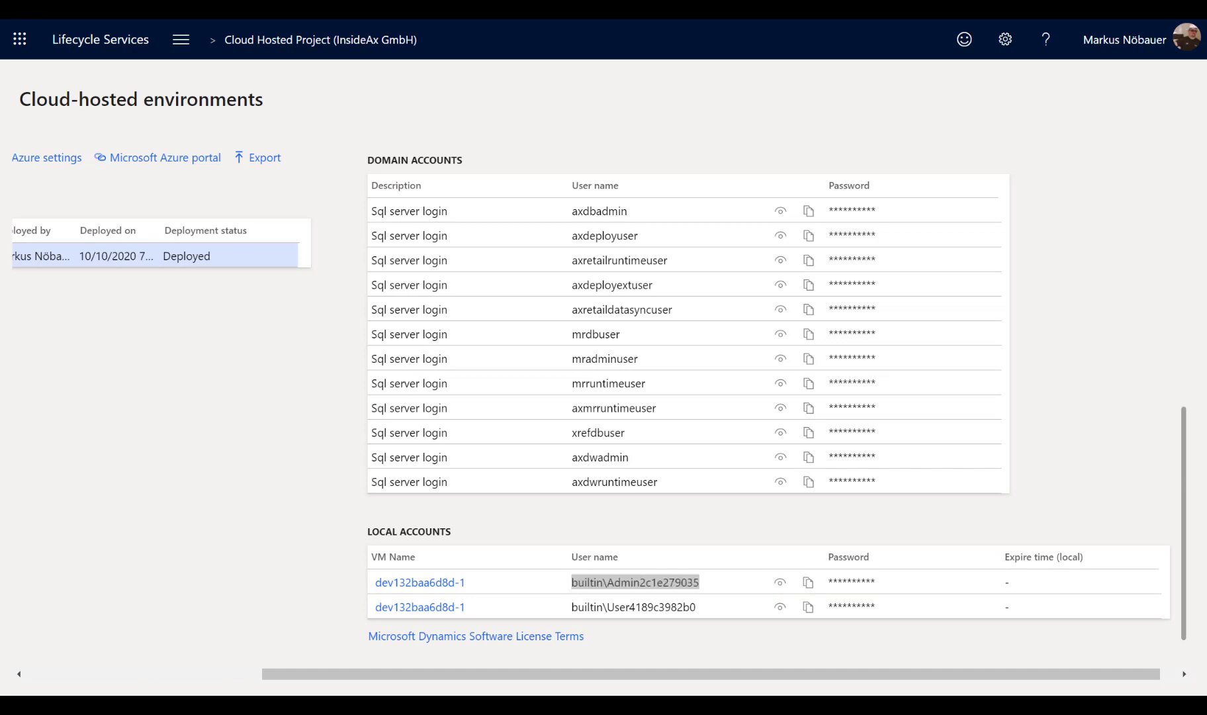
# Start the remote desktop connection and enter the copied administrator user name as a different account in the credentials prompt
pyautogui.click(698, 446)
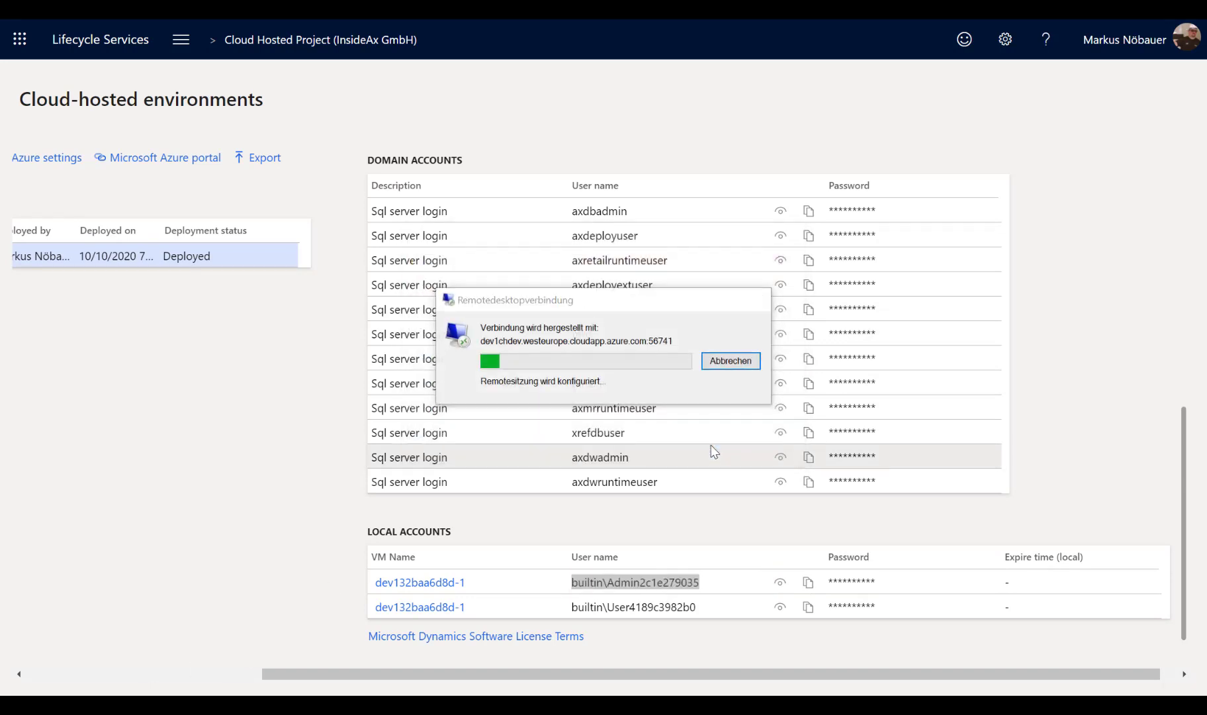
pyautogui.click(497, 454)
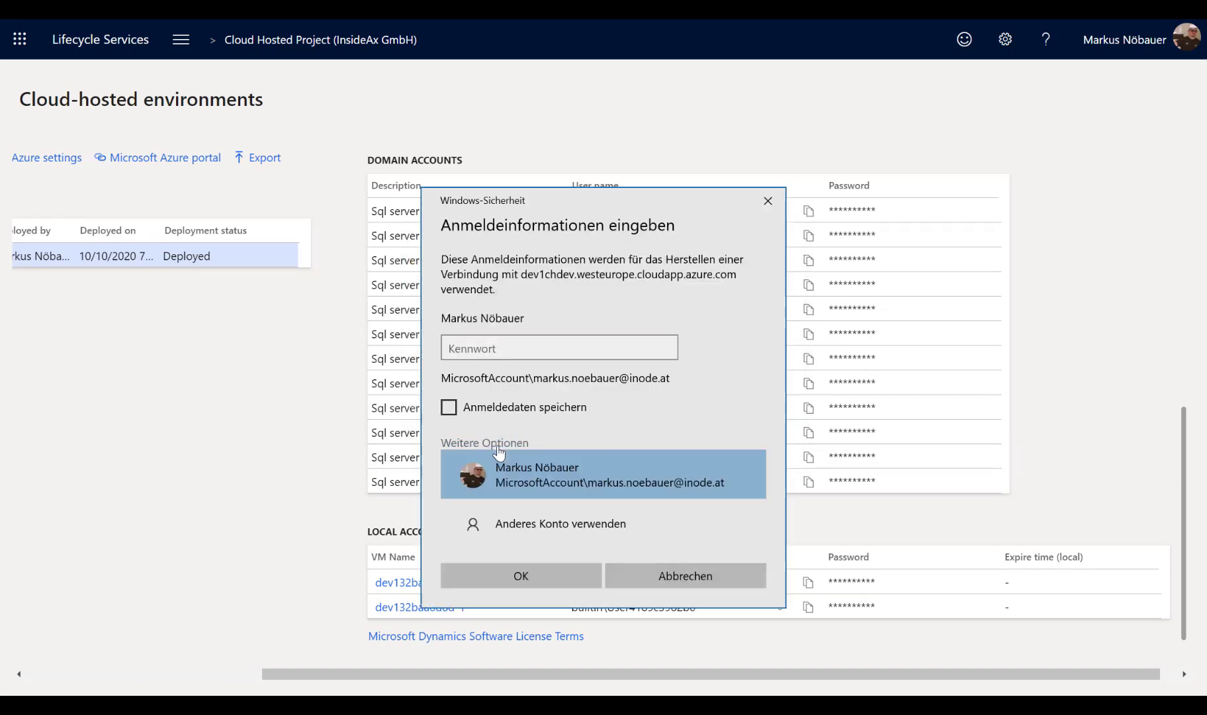
pyautogui.click(516, 523)
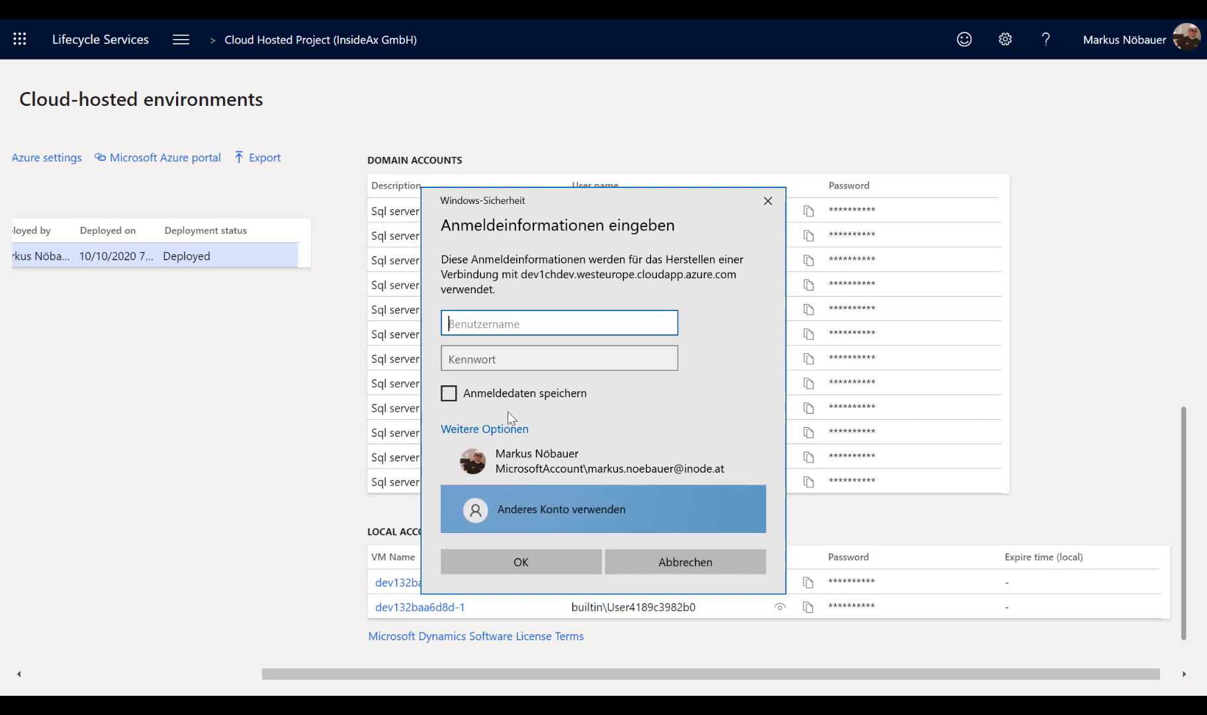
pyautogui.rightClick(501, 320)
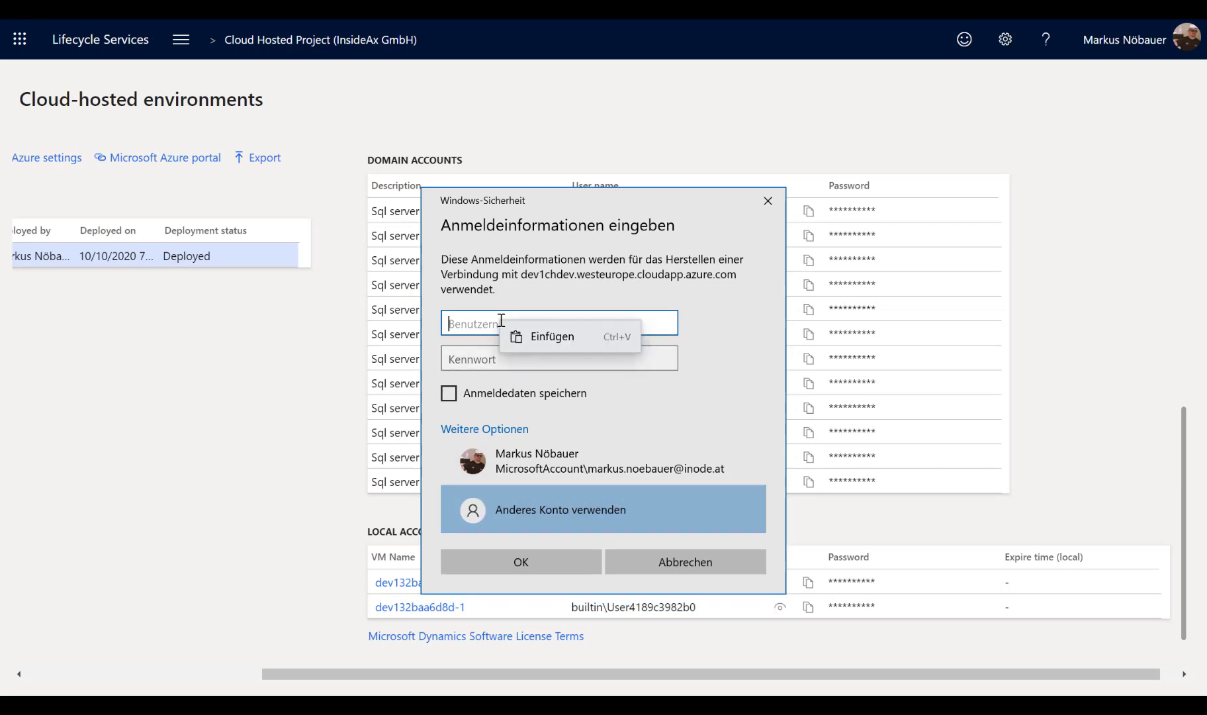
pyautogui.click(552, 338)
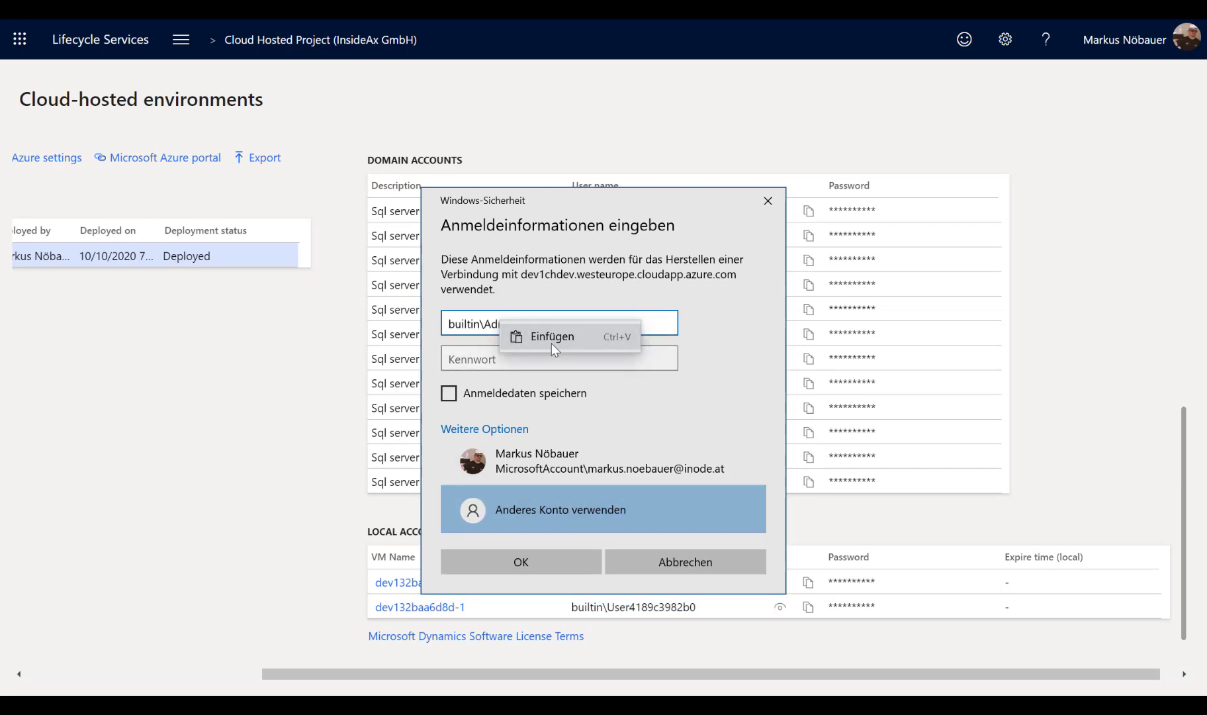
# Reveal the local administrator account's password in the environment's local accounts list and copy it
pyautogui.click(1087, 501)
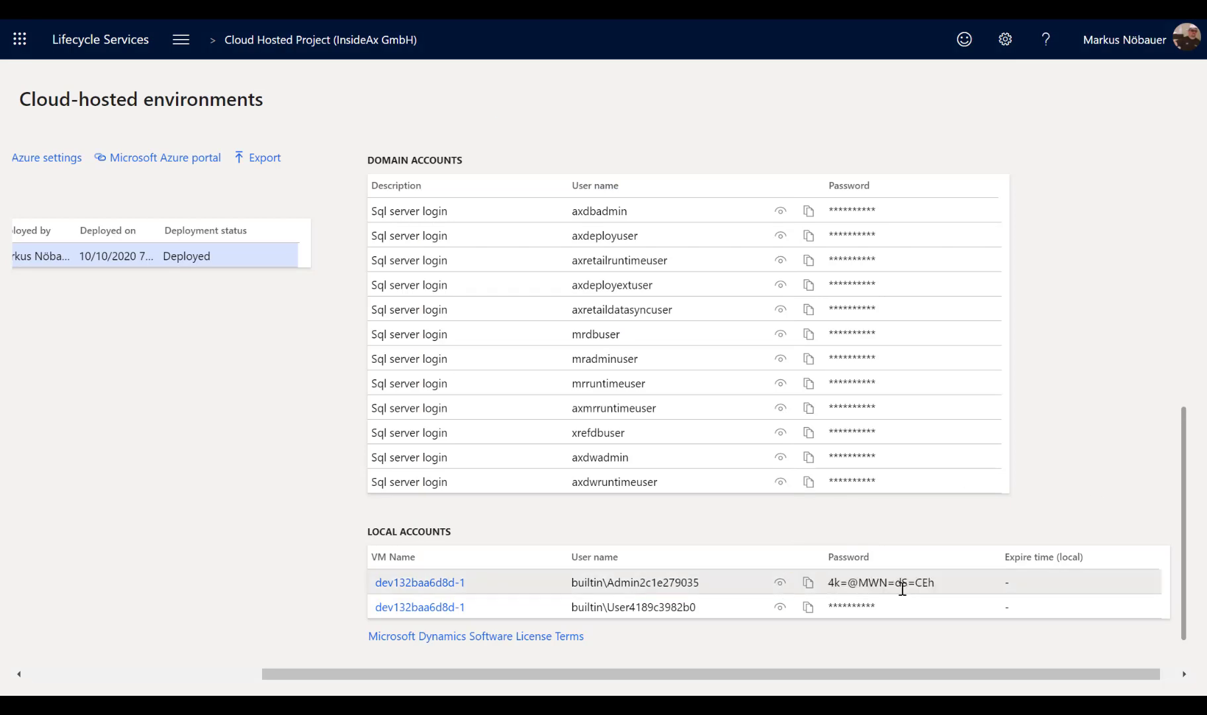
pyautogui.click(955, 592)
pyautogui.rightClick(850, 581)
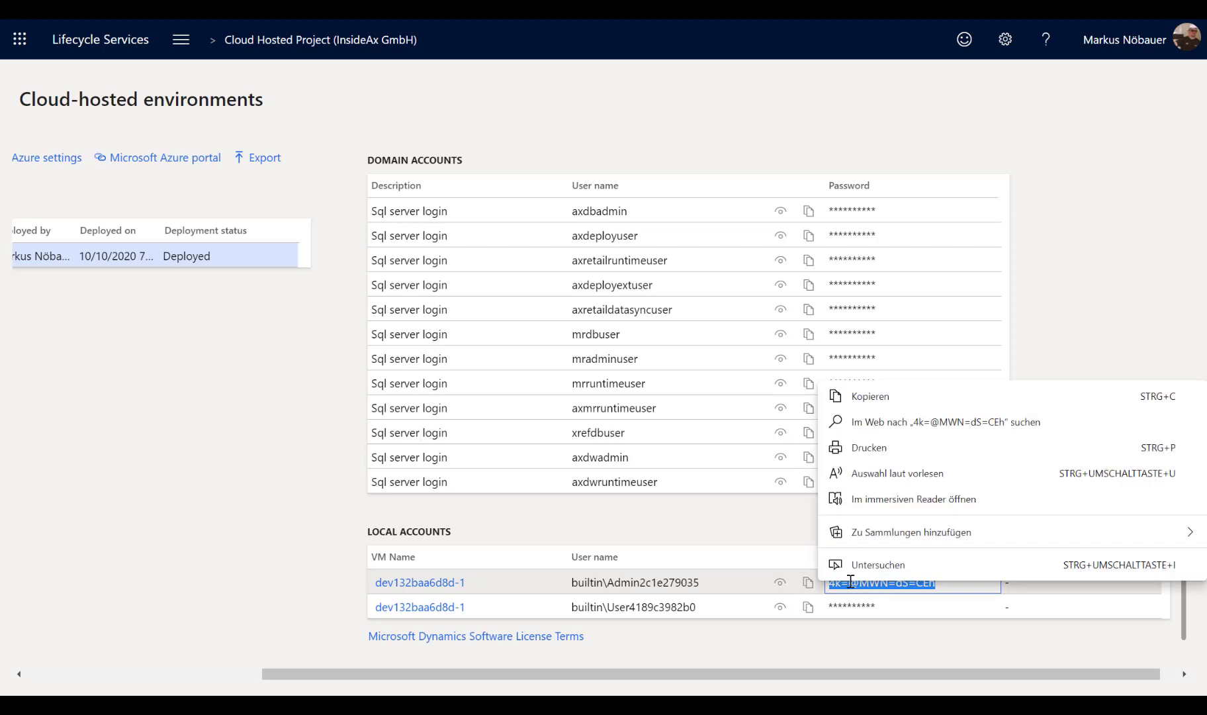
pyautogui.click(868, 397)
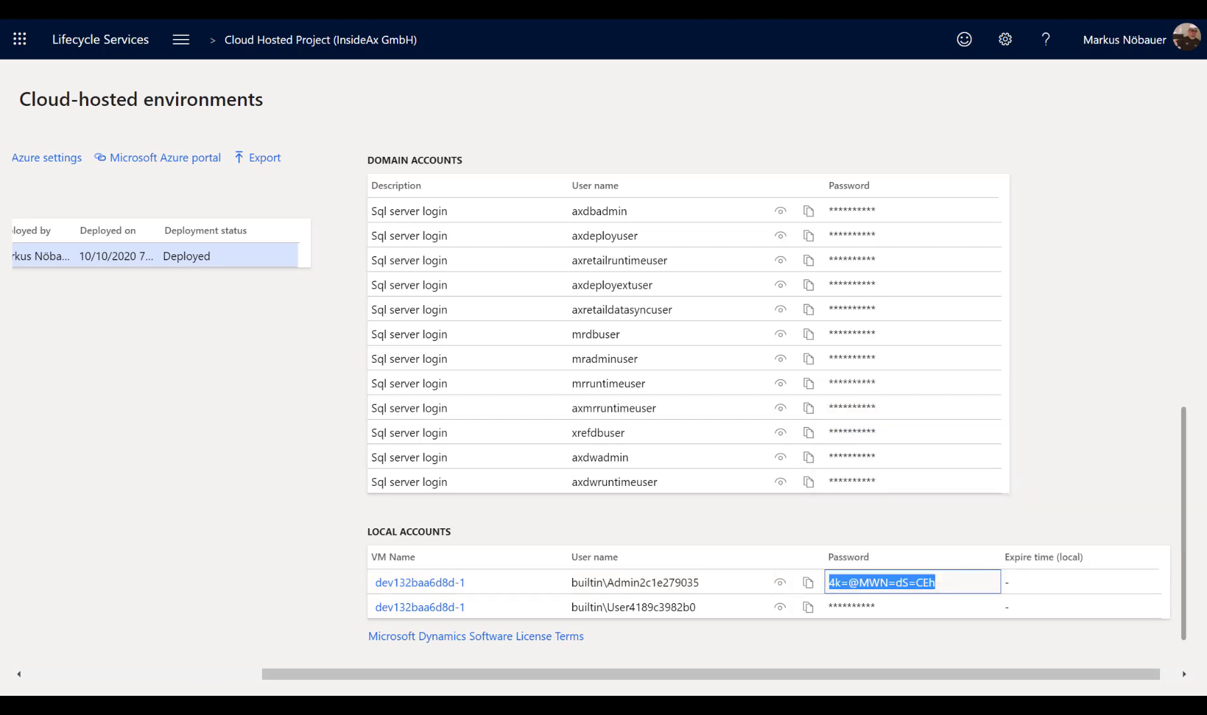
# Paste the account password into the credentials prompt, save the credentials and connect despite the certificate warning
pyautogui.click(507, 361)
pyautogui.rightClick(509, 356)
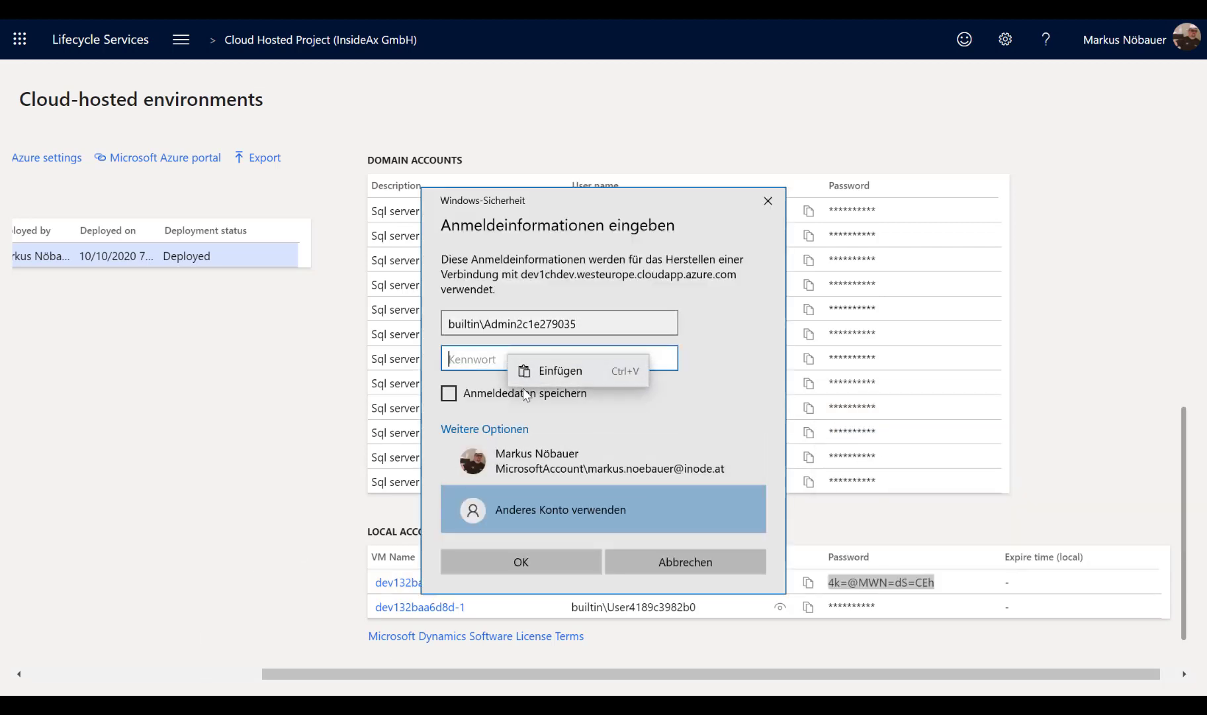
pyautogui.click(530, 375)
pyautogui.click(509, 395)
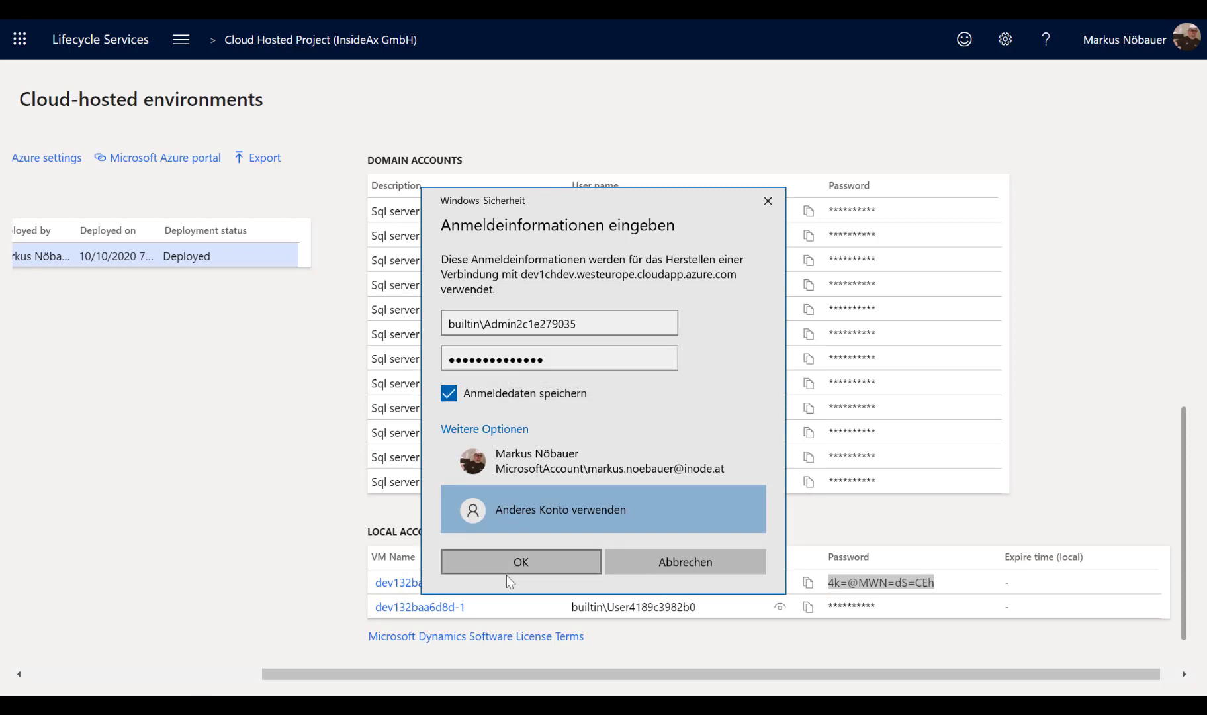
pyautogui.click(509, 563)
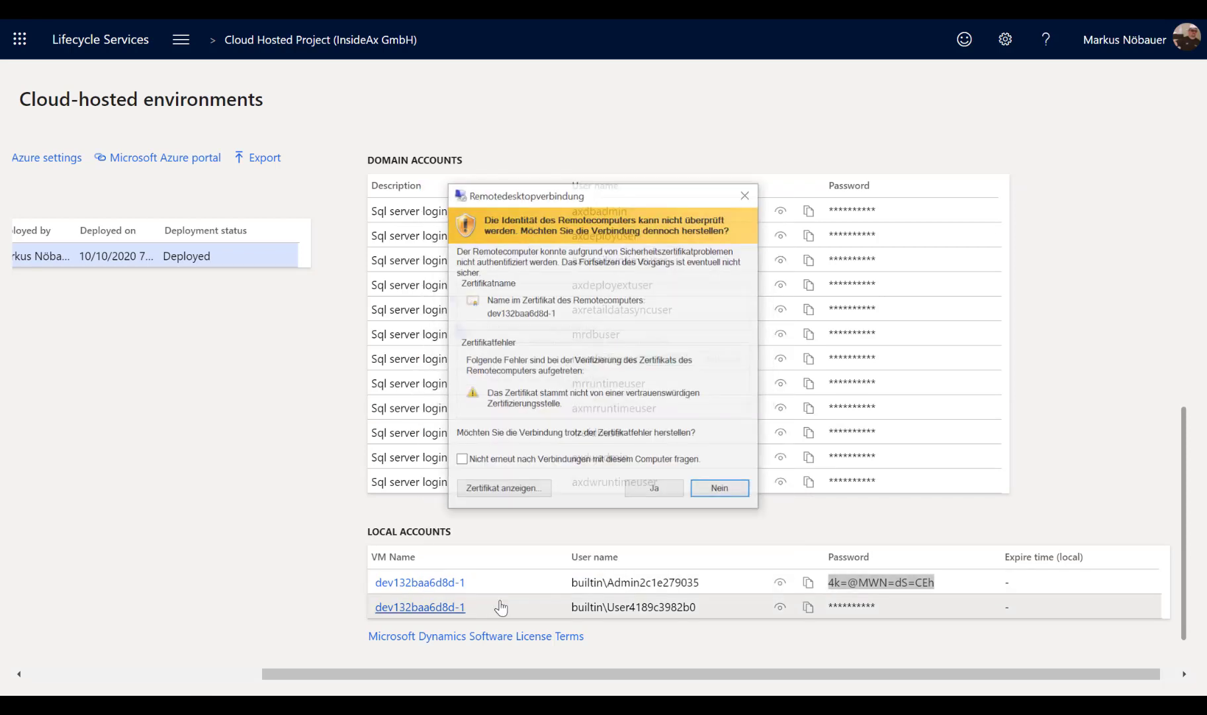
pyautogui.click(645, 489)
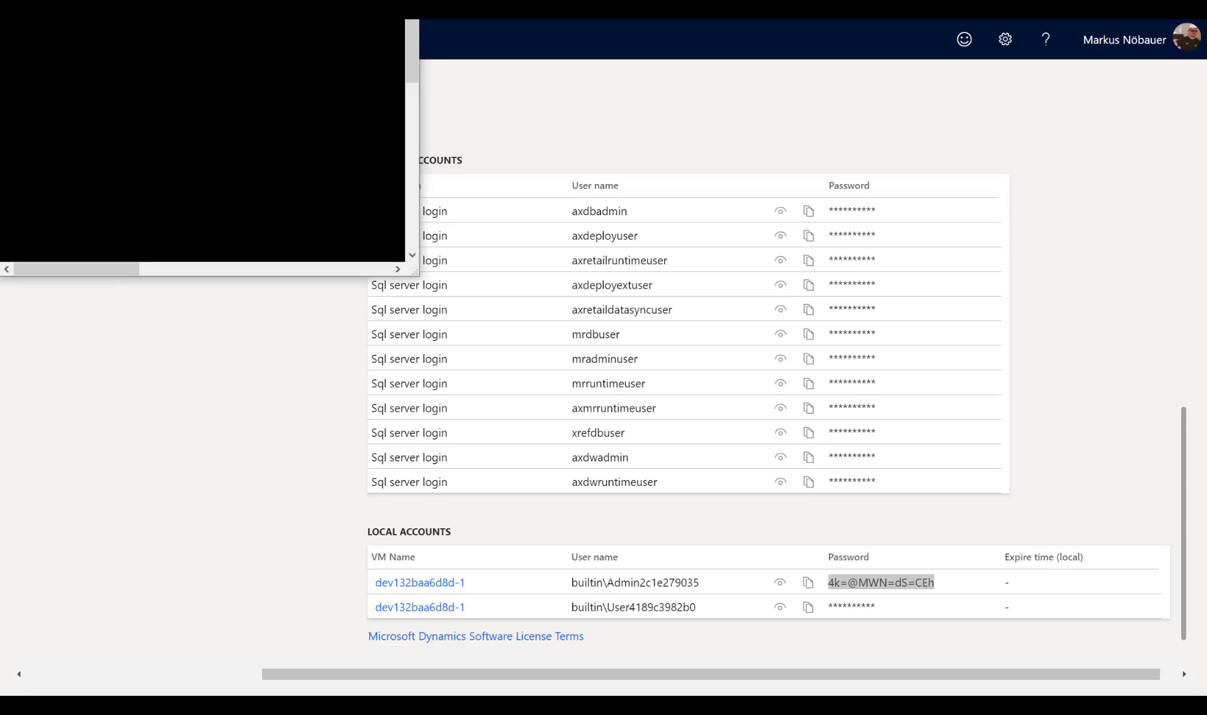
# Enlarge the remote session window and look over the virtual machine's desktop and taskbar
pyautogui.moveTo(405, 78); pyautogui.dragTo(422, 78)
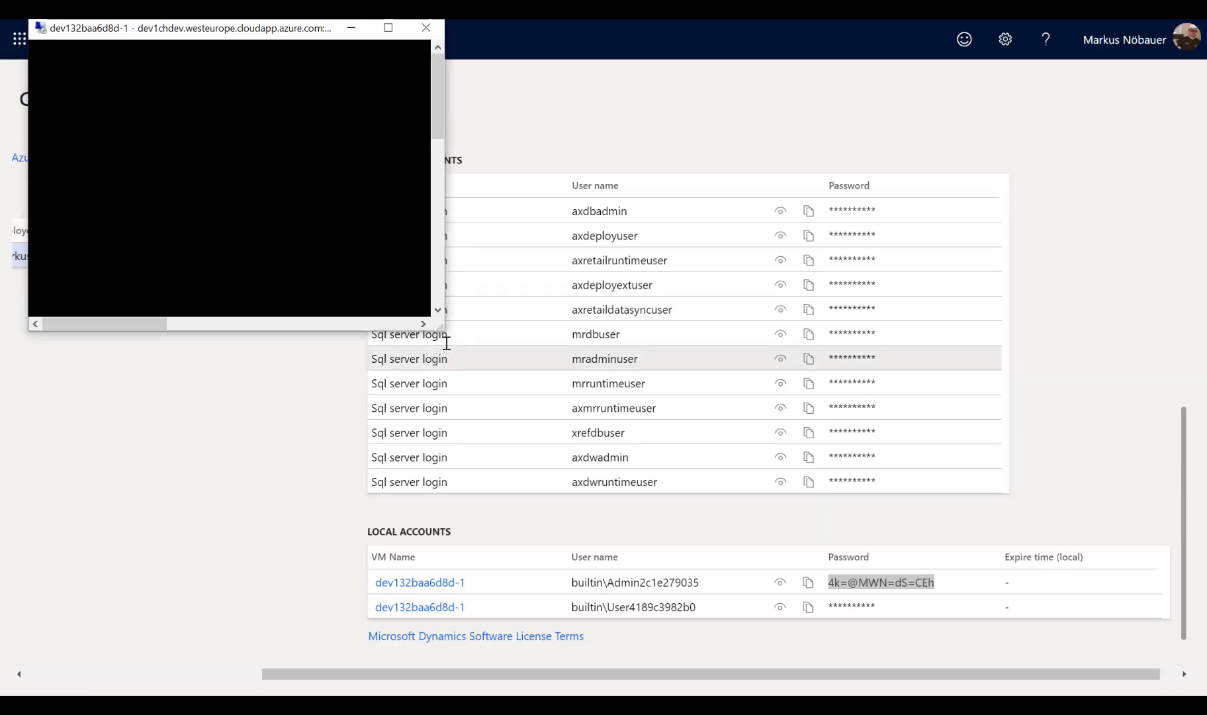
pyautogui.moveTo(444, 328); pyautogui.dragTo(1170, 650)
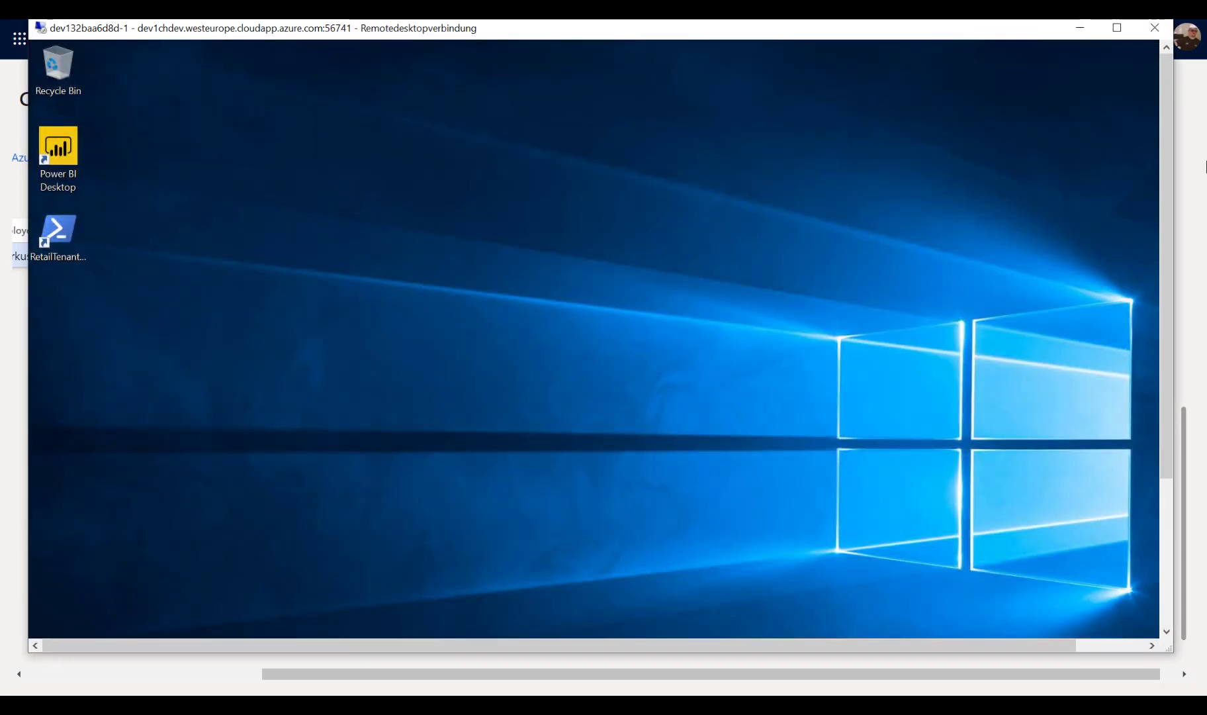
pyautogui.moveTo(1165, 112); pyautogui.dragTo(1168, 327)
pyautogui.moveTo(908, 645); pyautogui.dragTo(816, 641)
pyautogui.click(1101, 127)
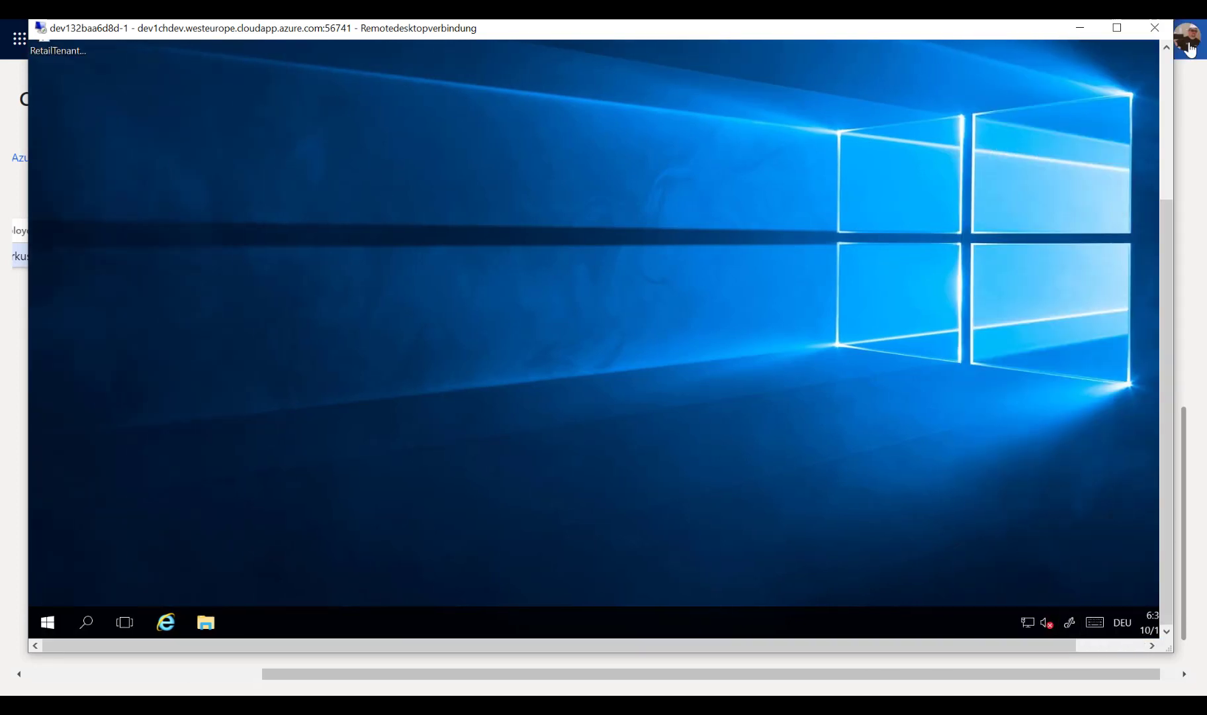
# Disconnect the remote session and open the full details of the Dev1CH environment
pyautogui.click(1153, 28)
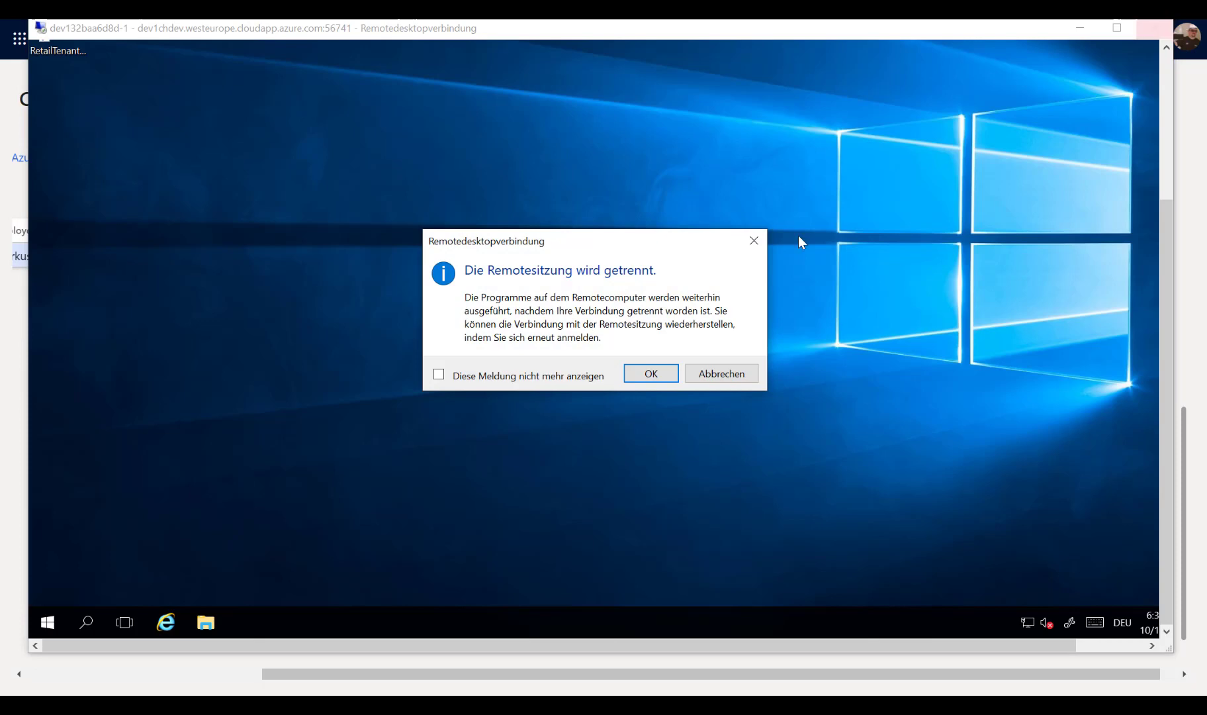
pyautogui.click(651, 374)
pyautogui.hscroll(-5, 844, 457)
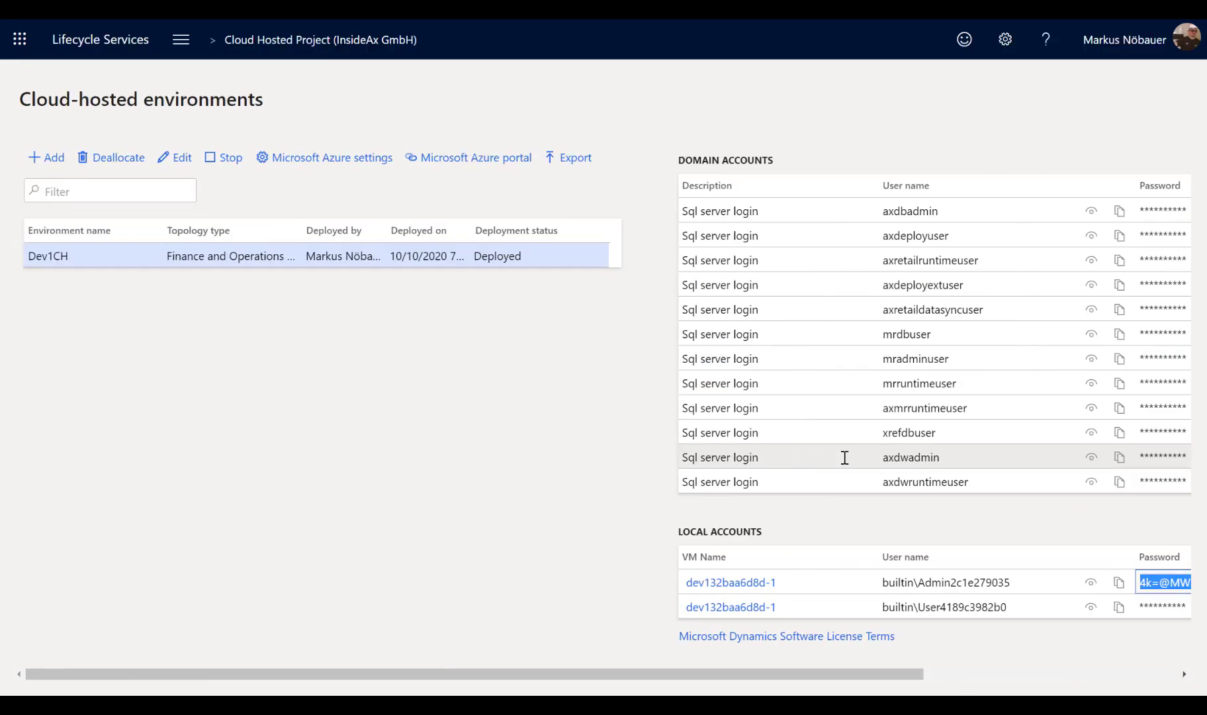
pyautogui.hscroll(5, 845, 457)
pyautogui.moveTo(1162, 531); pyautogui.dragTo(1153, 268)
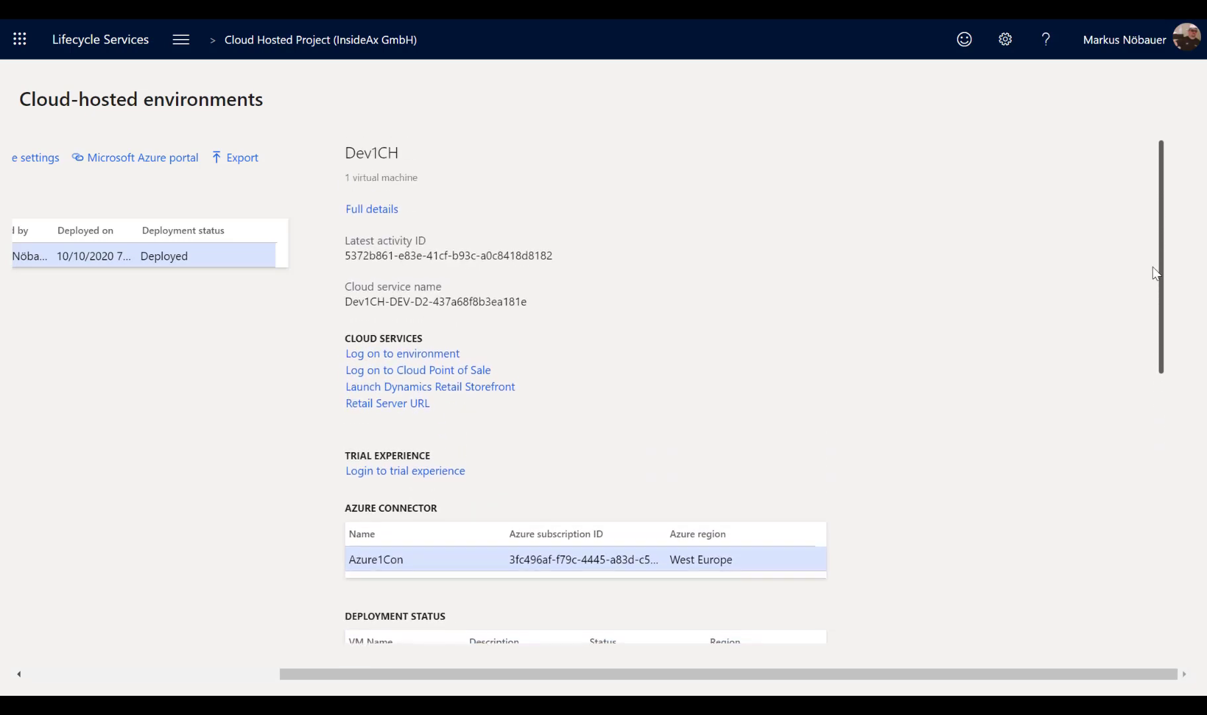
pyautogui.click(355, 212)
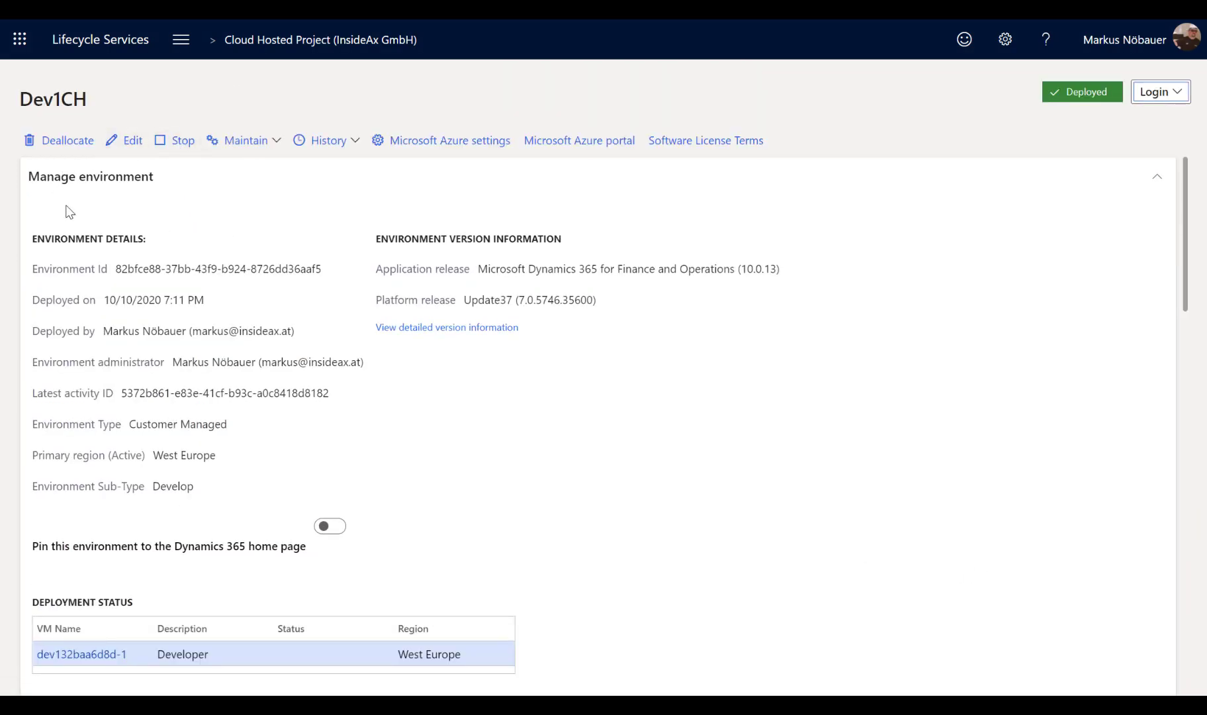
# Look through Dev1CH's maintenance options, SQL server logins, Azure connector, resource group and available updates
pyautogui.click(276, 151)
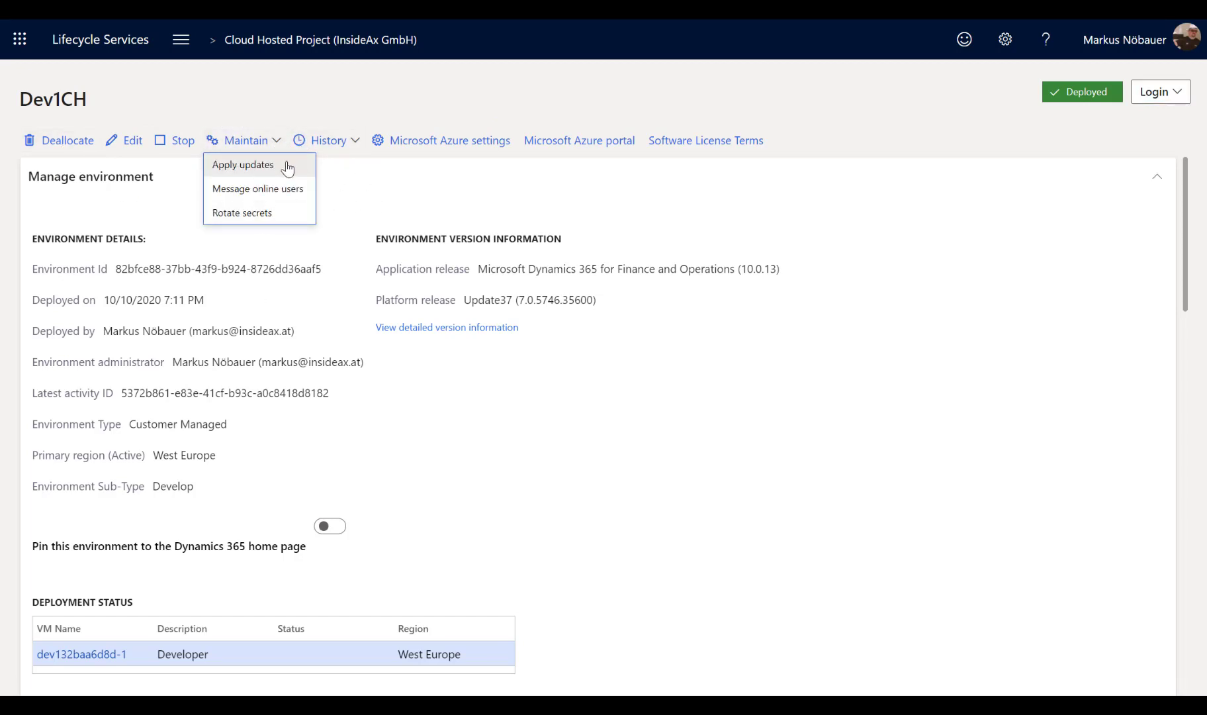
pyautogui.press('Escape')
pyautogui.moveTo(1186, 211); pyautogui.dragTo(1205, 379)
pyautogui.scroll(-1, 1198, 397)
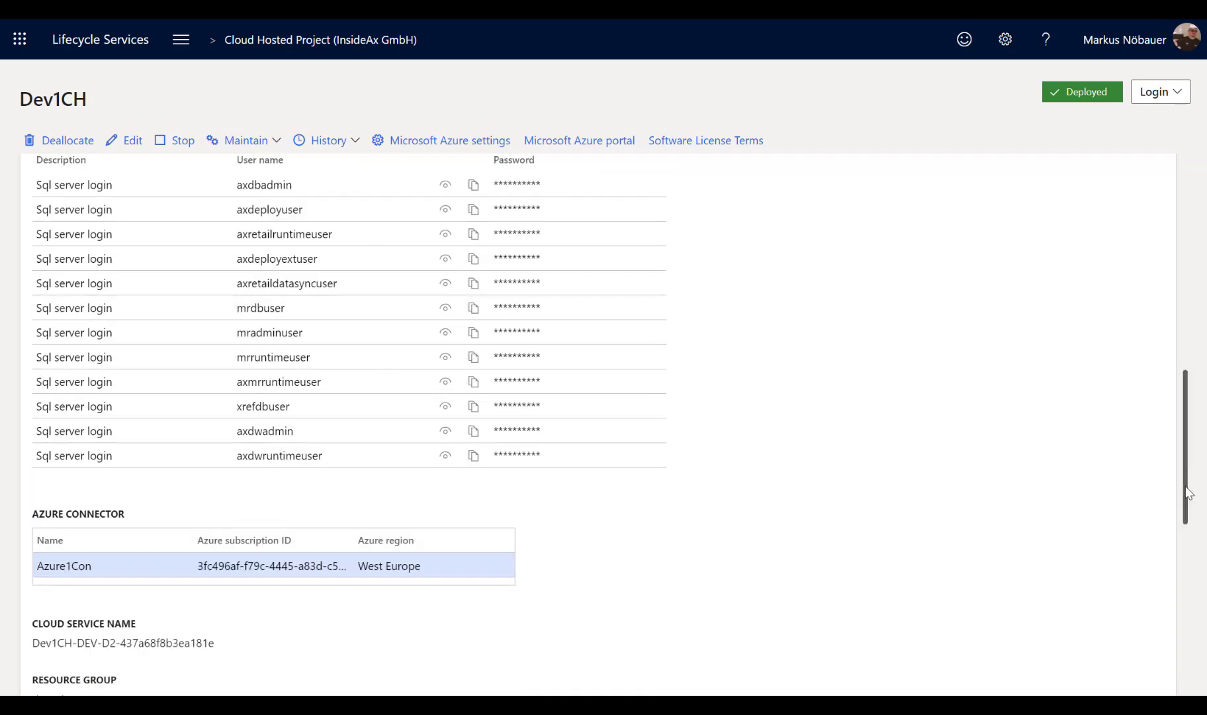
pyautogui.moveTo(1190, 495)
pyautogui.mouseDown()
pyautogui.moveTo(1187, 628)
pyautogui.moveTo(1200, 329)
pyautogui.moveTo(1186, 234)
pyautogui.moveTo(1188, 503)
pyautogui.mouseUp()
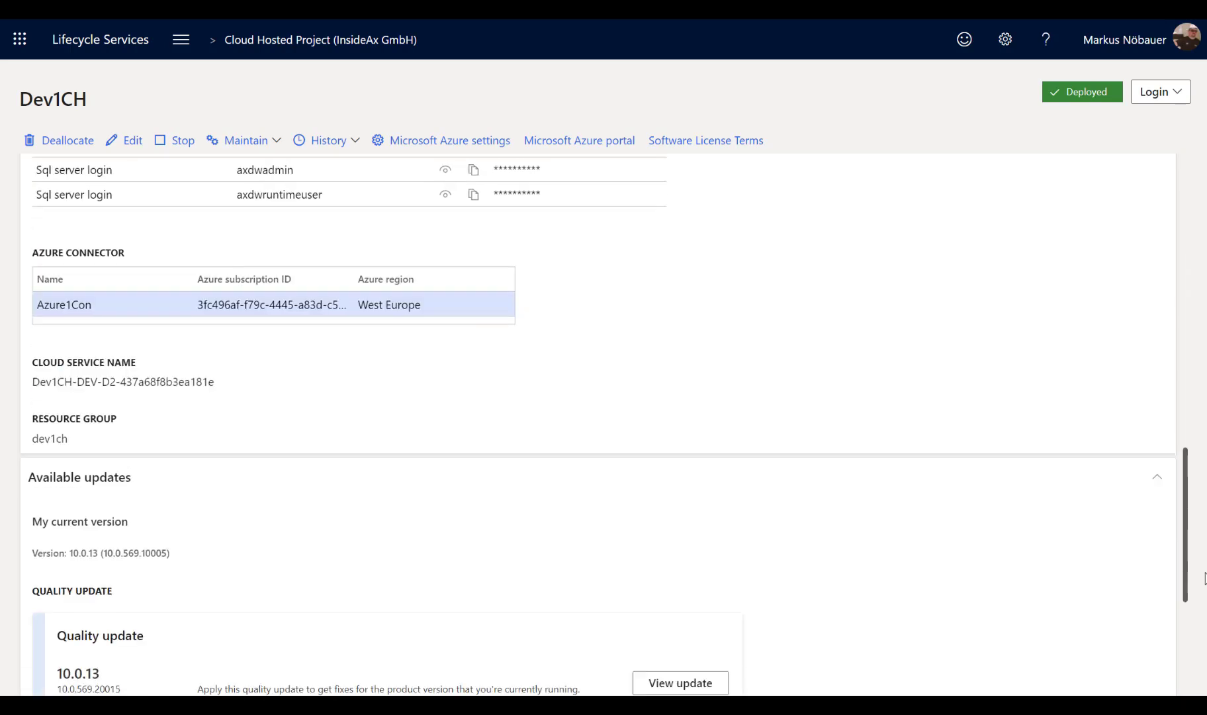
pyautogui.scroll(-2, 681, 538)
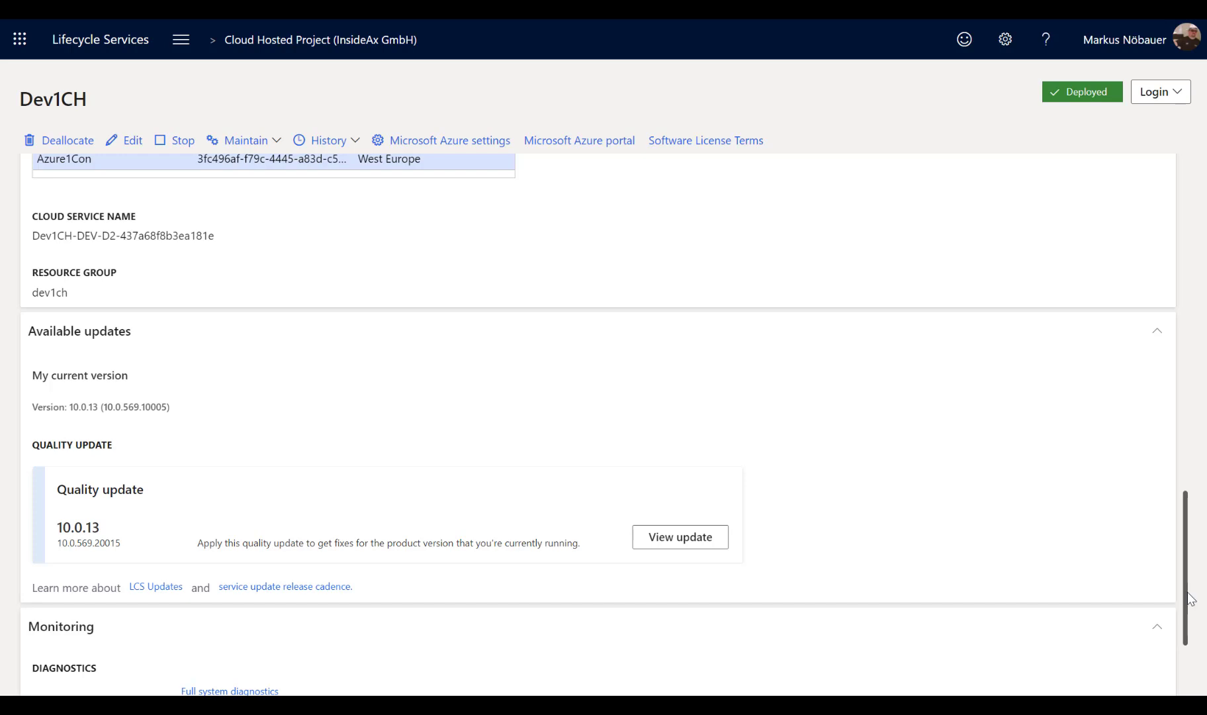
pyautogui.moveTo(1189, 591); pyautogui.dragTo(1181, 250)
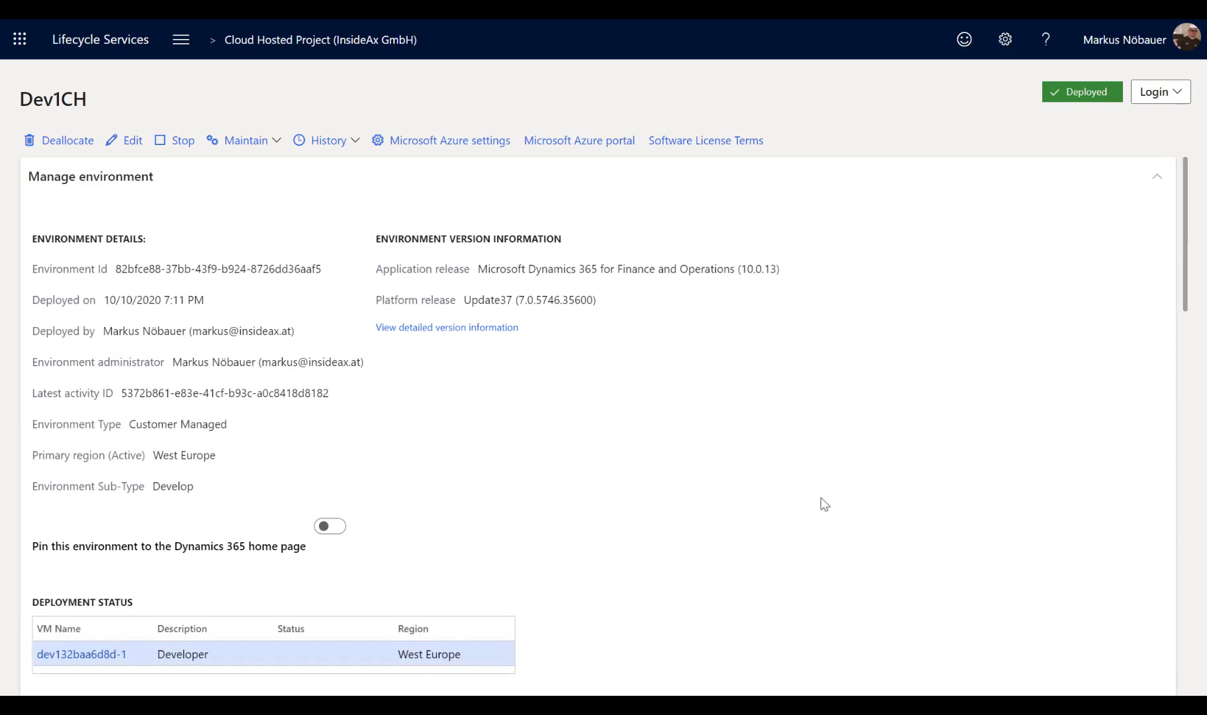
# Stop the Dev1CH environment and confirm the request
pyautogui.click(180, 144)
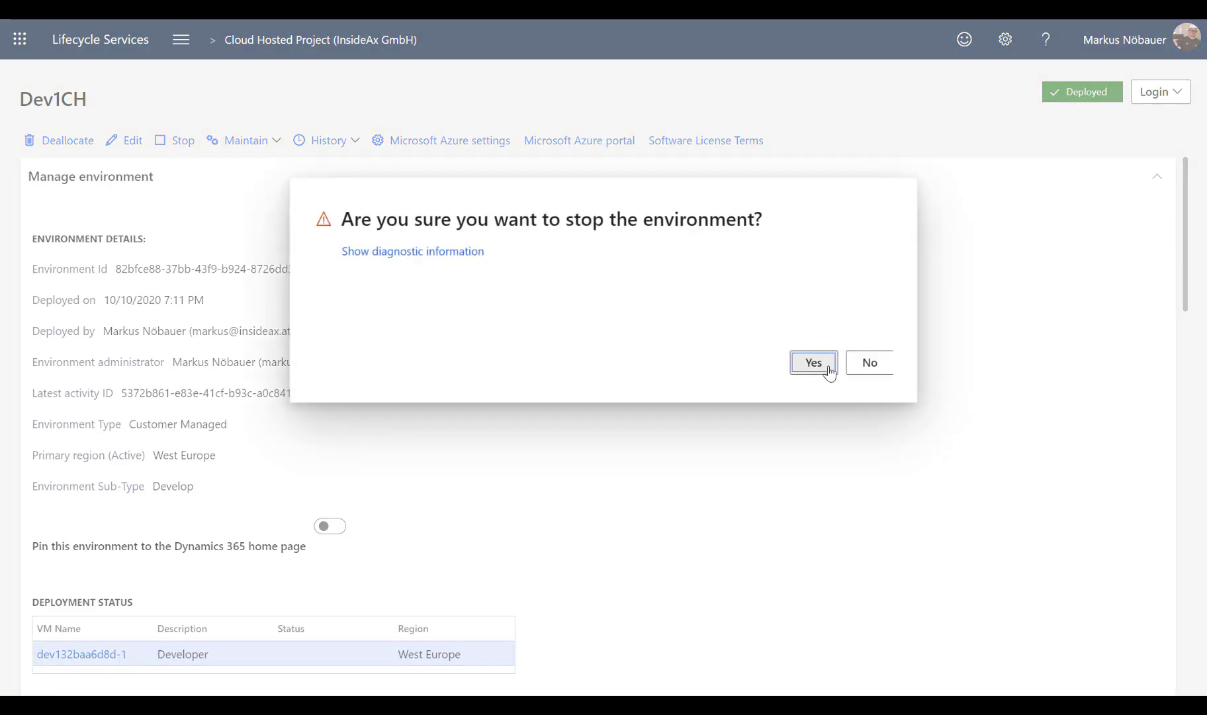
pyautogui.click(827, 368)
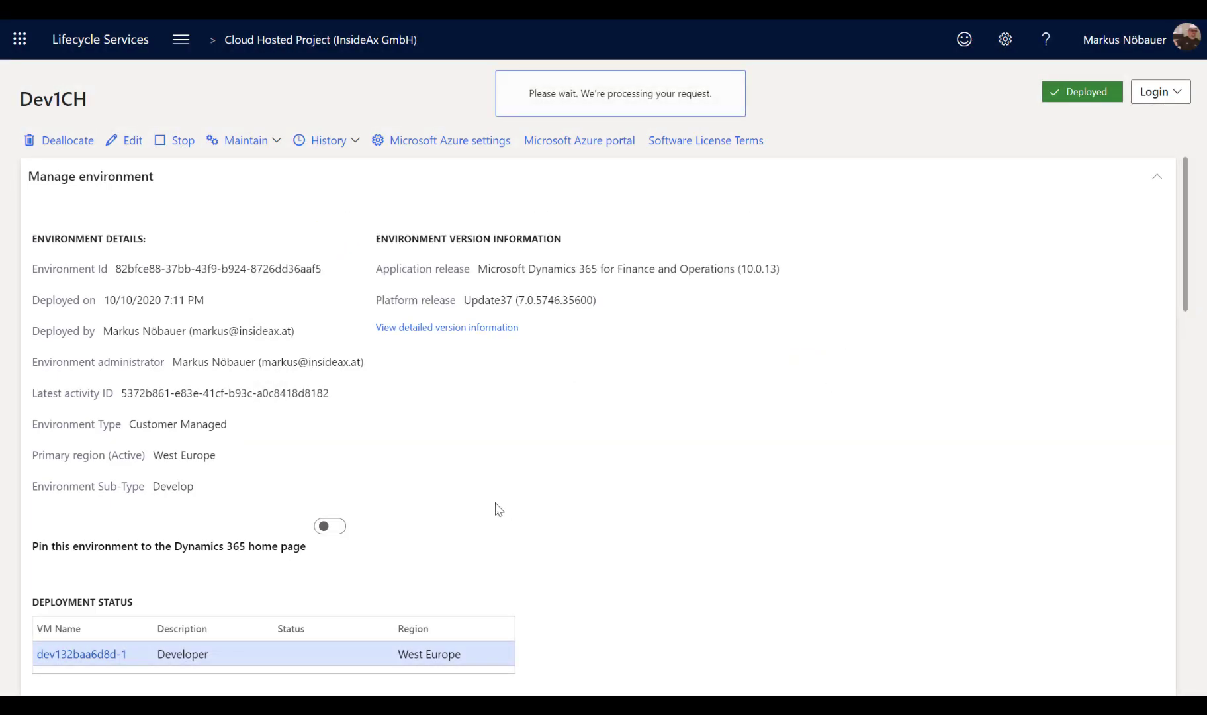